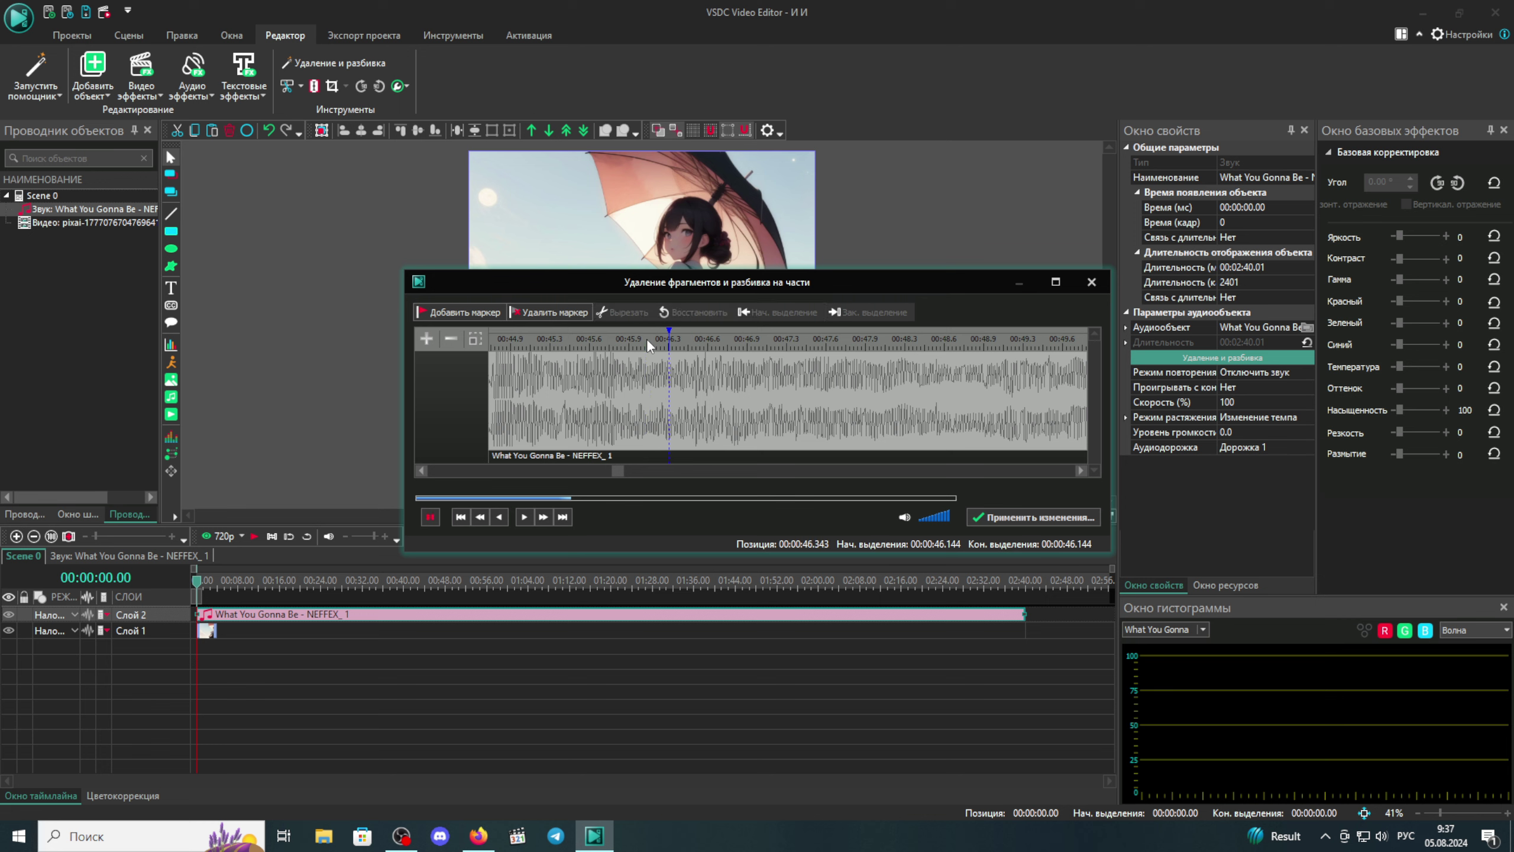
# - Cut the opening of the audio track, from the start up to 00:00:45.797
pyautogui.moveTo(646, 339); pyautogui.dragTo(622, 338)
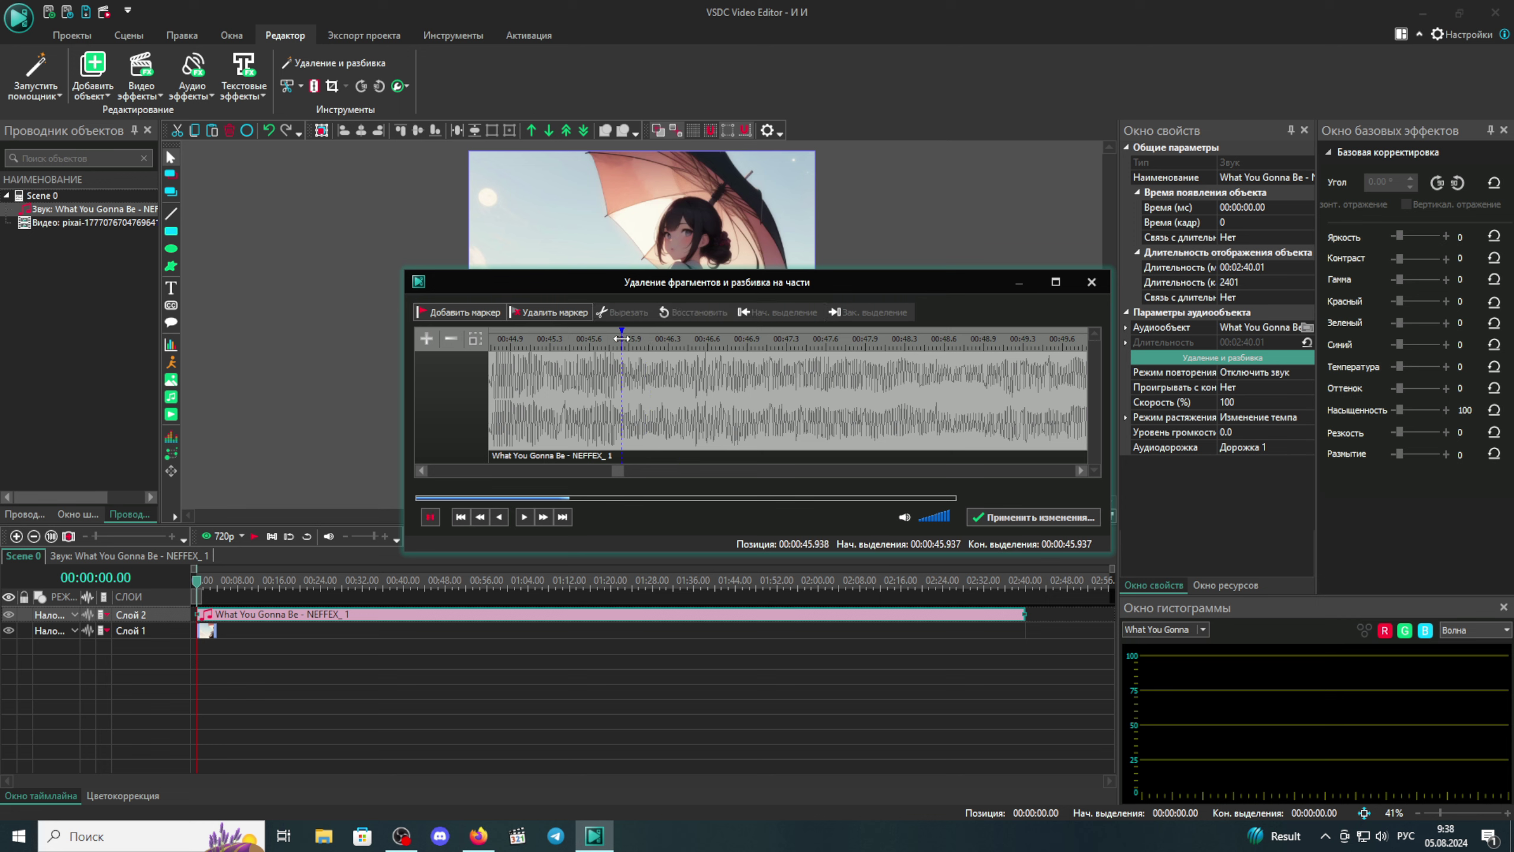
pyautogui.click(584, 346)
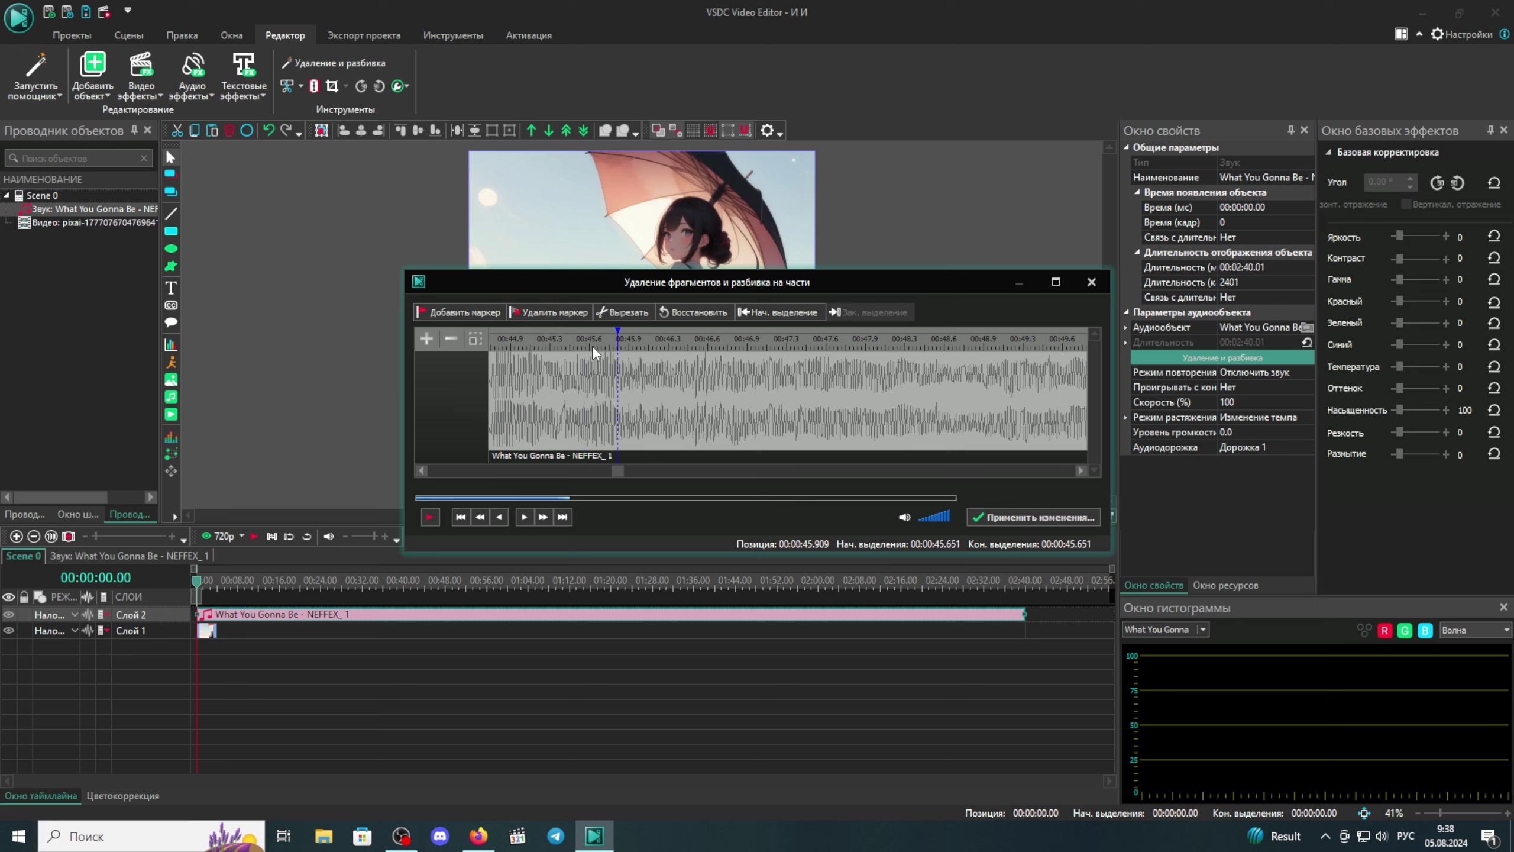
pyautogui.click(592, 345)
pyautogui.click(610, 346)
pyautogui.click(480, 340)
pyautogui.moveTo(659, 343); pyautogui.dragTo(392, 346)
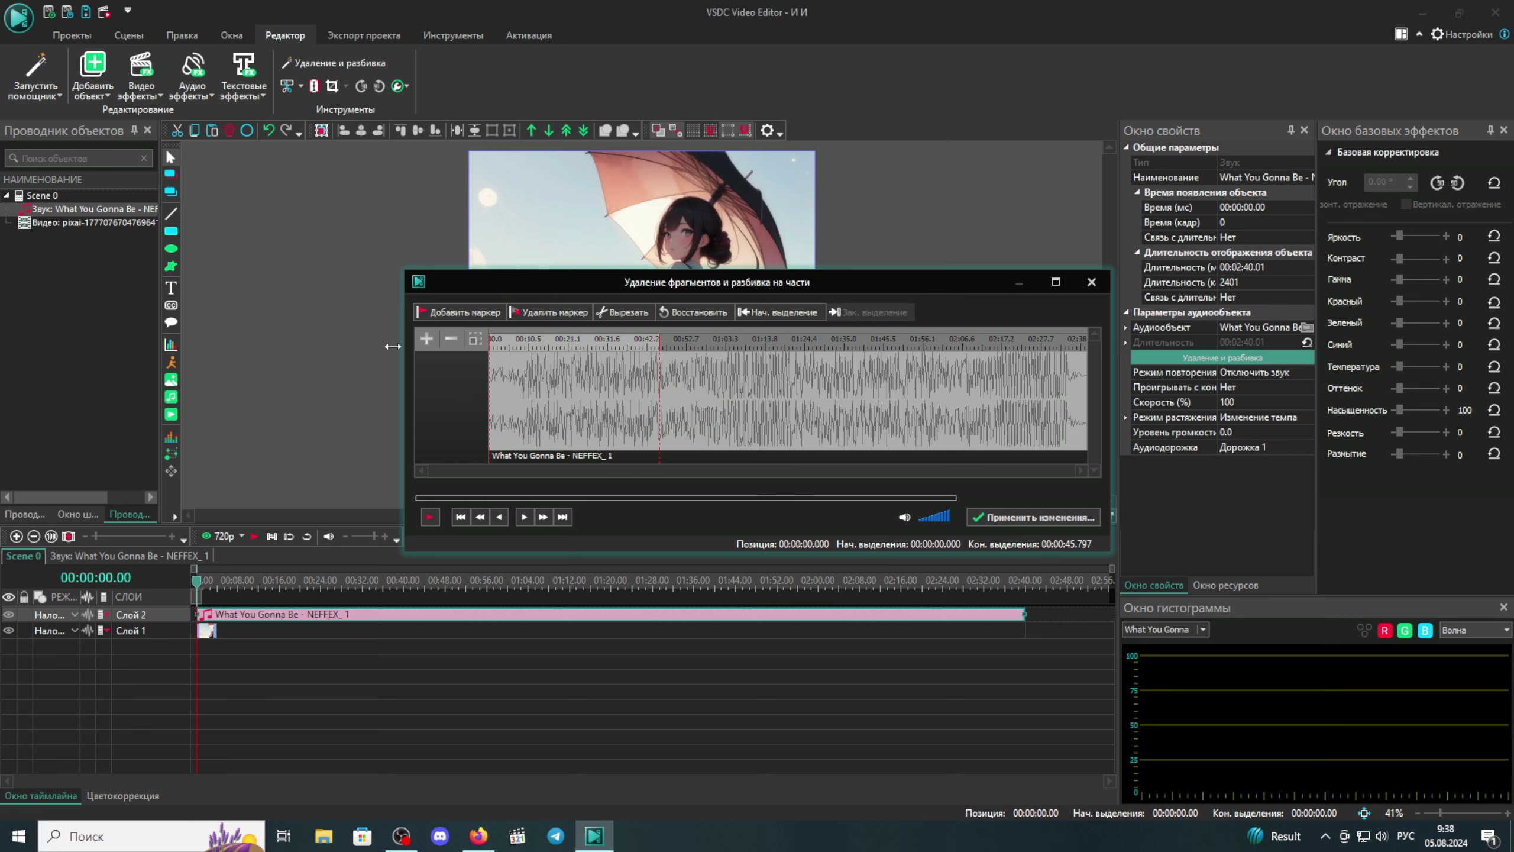
pyautogui.click(630, 317)
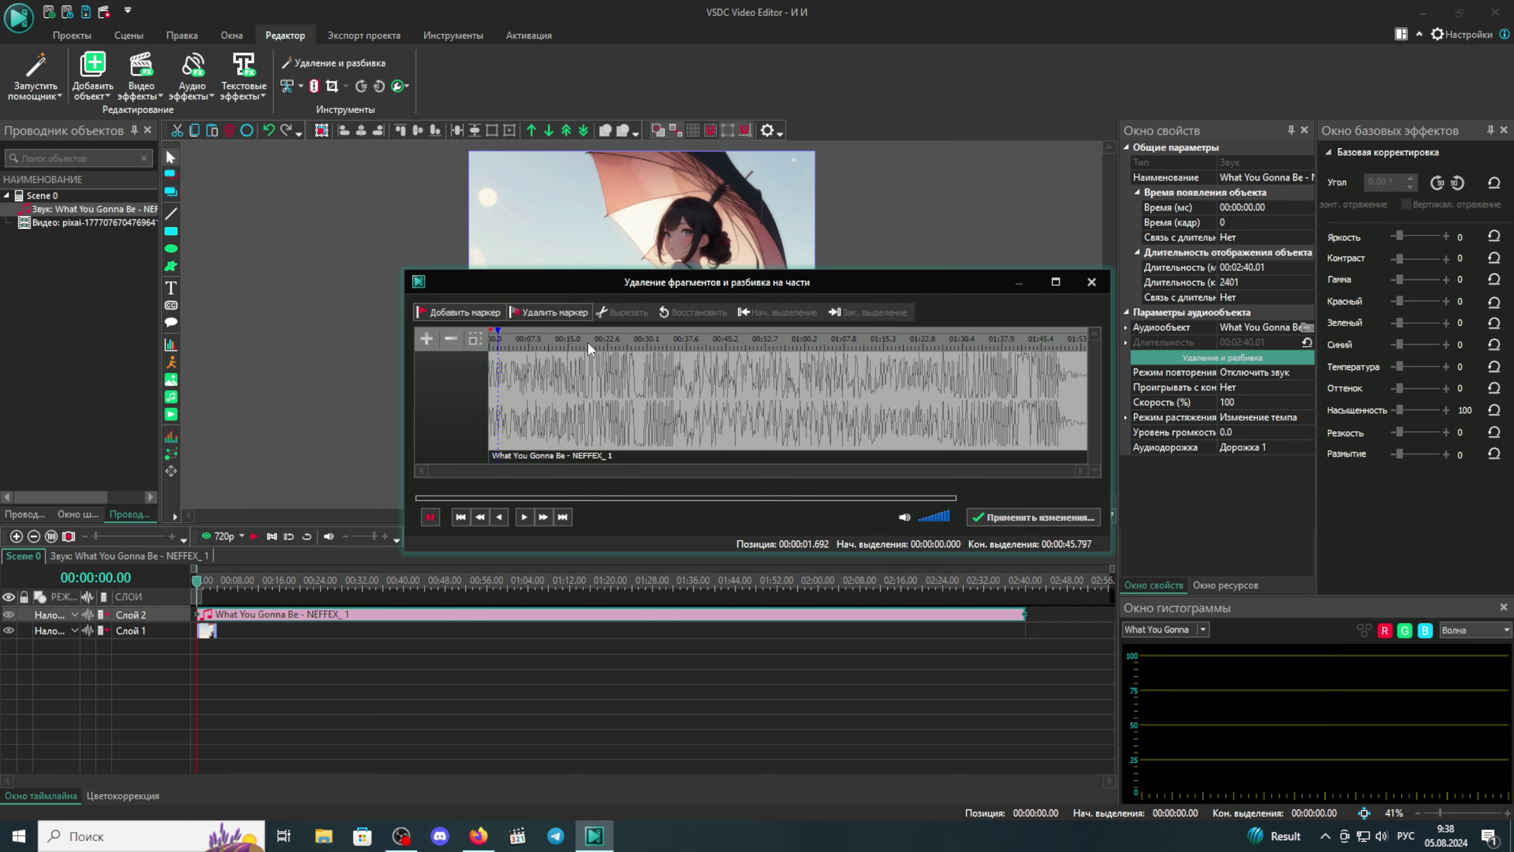
# - Play parts of the shortened track, and cut out the middle fragment from 00:00:36.660 to 00:01:11.430
pyautogui.click(609, 341)
pyautogui.click(666, 342)
pyautogui.press('space')
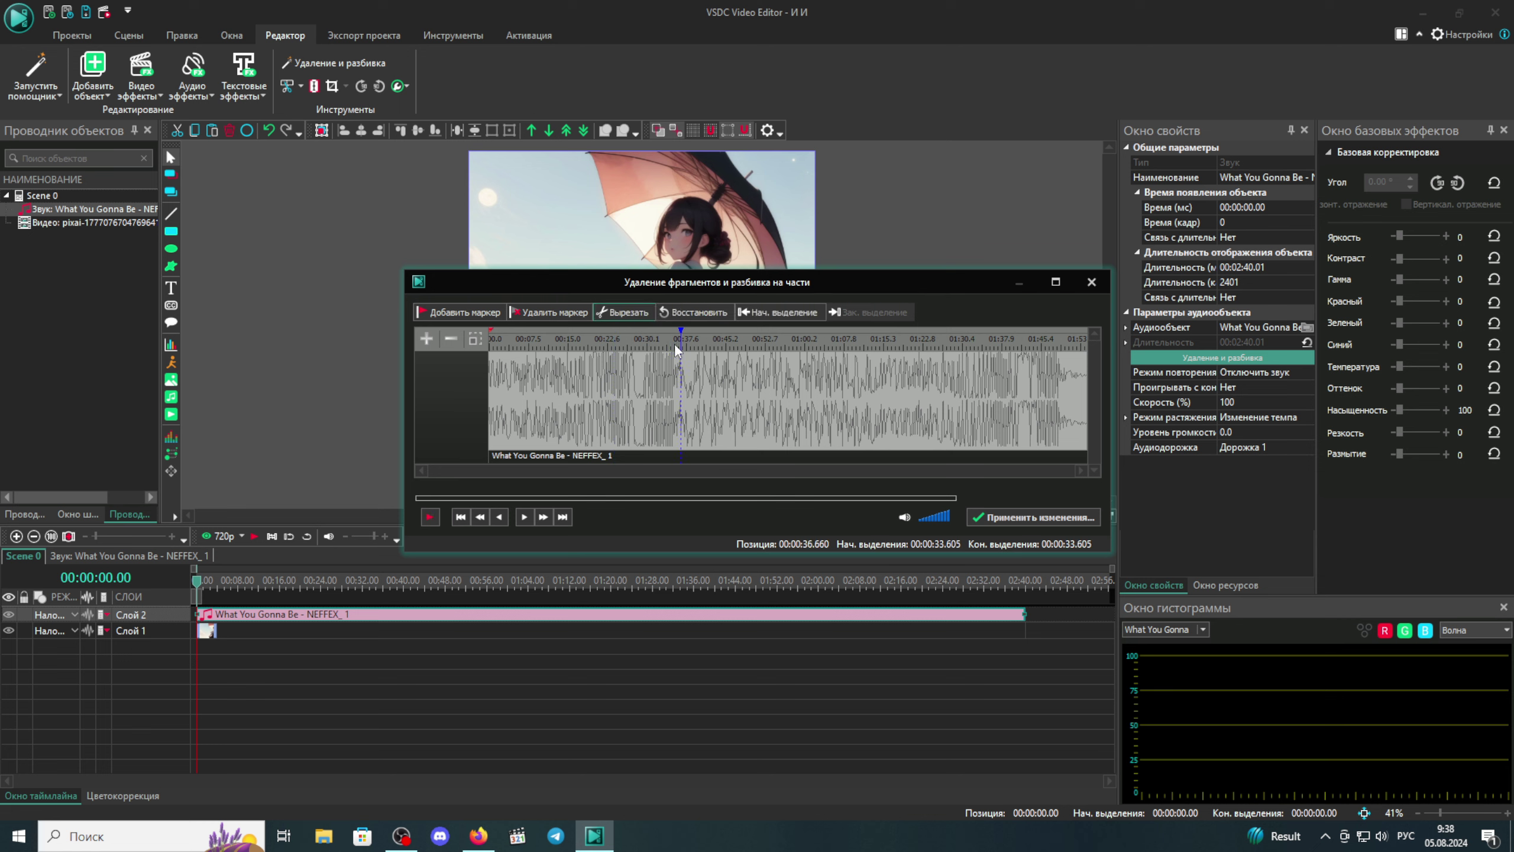
pyautogui.moveTo(680, 342); pyautogui.dragTo(862, 340)
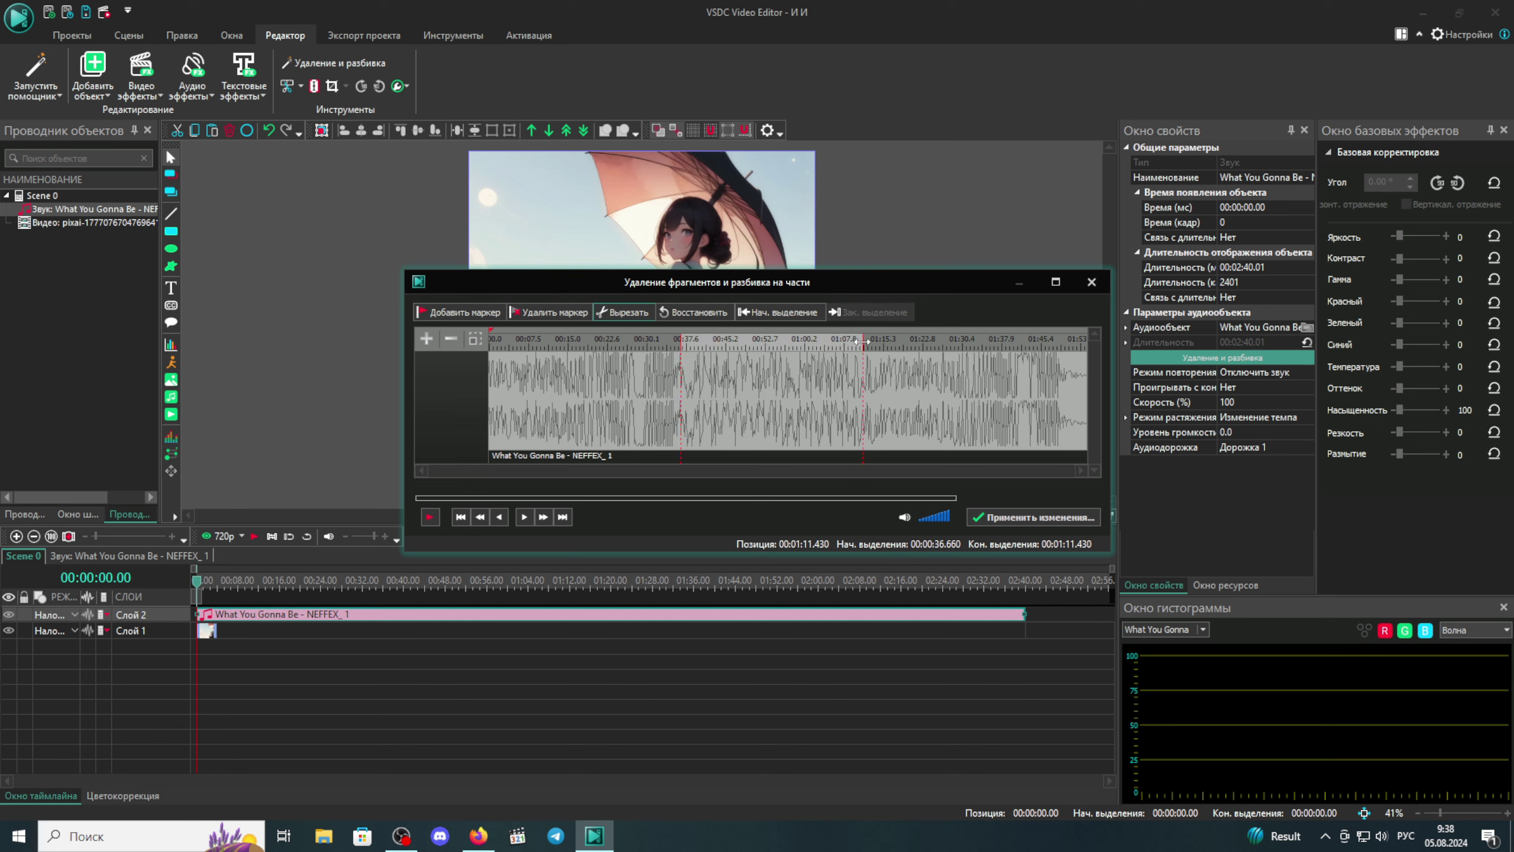
pyautogui.click(619, 312)
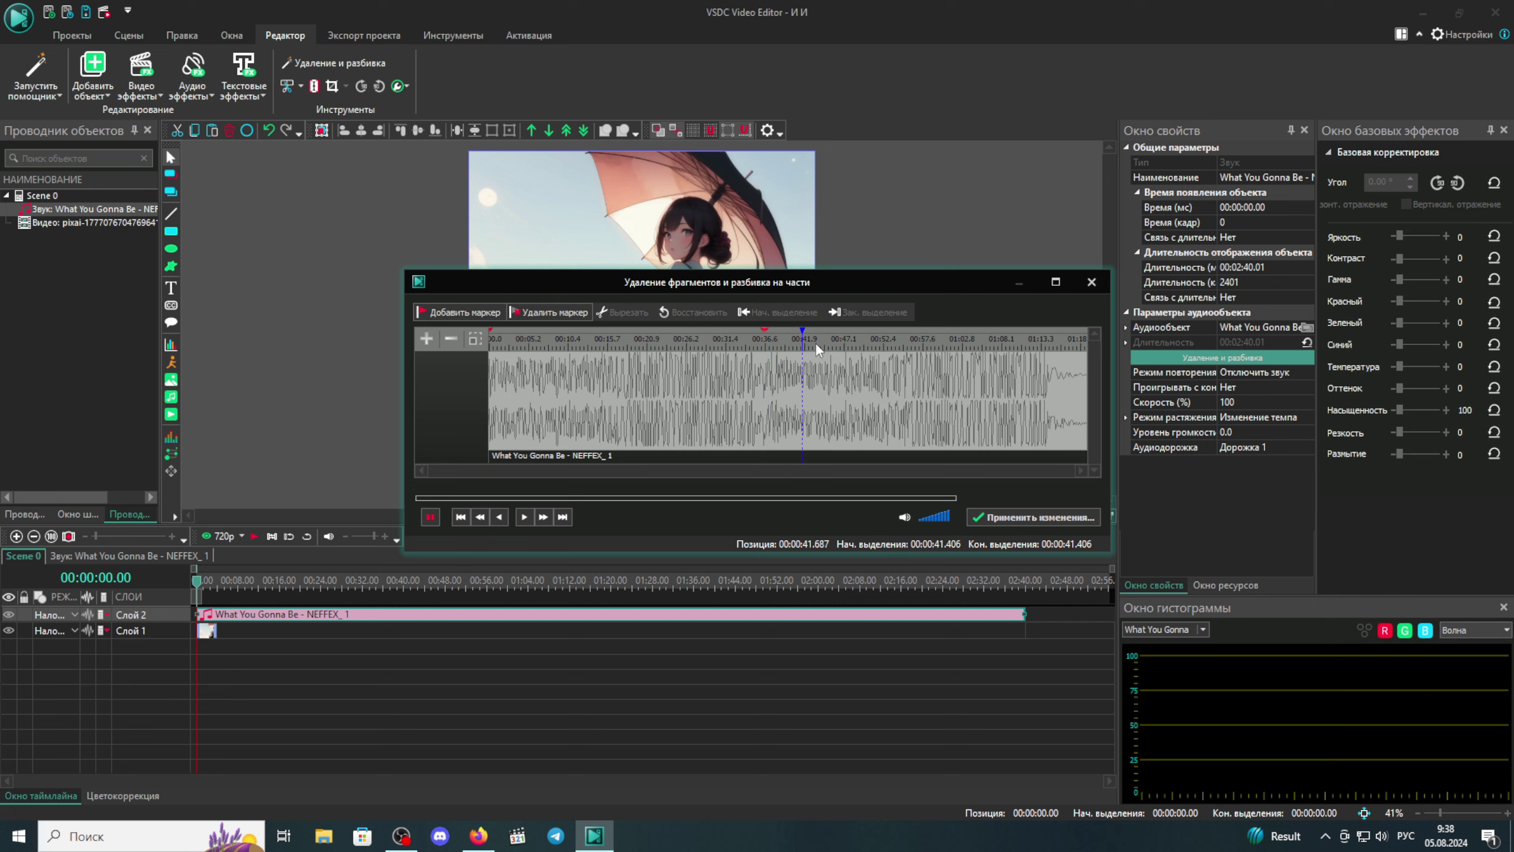
# - Check the join by ear and cut out the audio fragment from 00:00:36.659 to 00:00:38.416
pyautogui.click(793, 342)
pyautogui.click(773, 343)
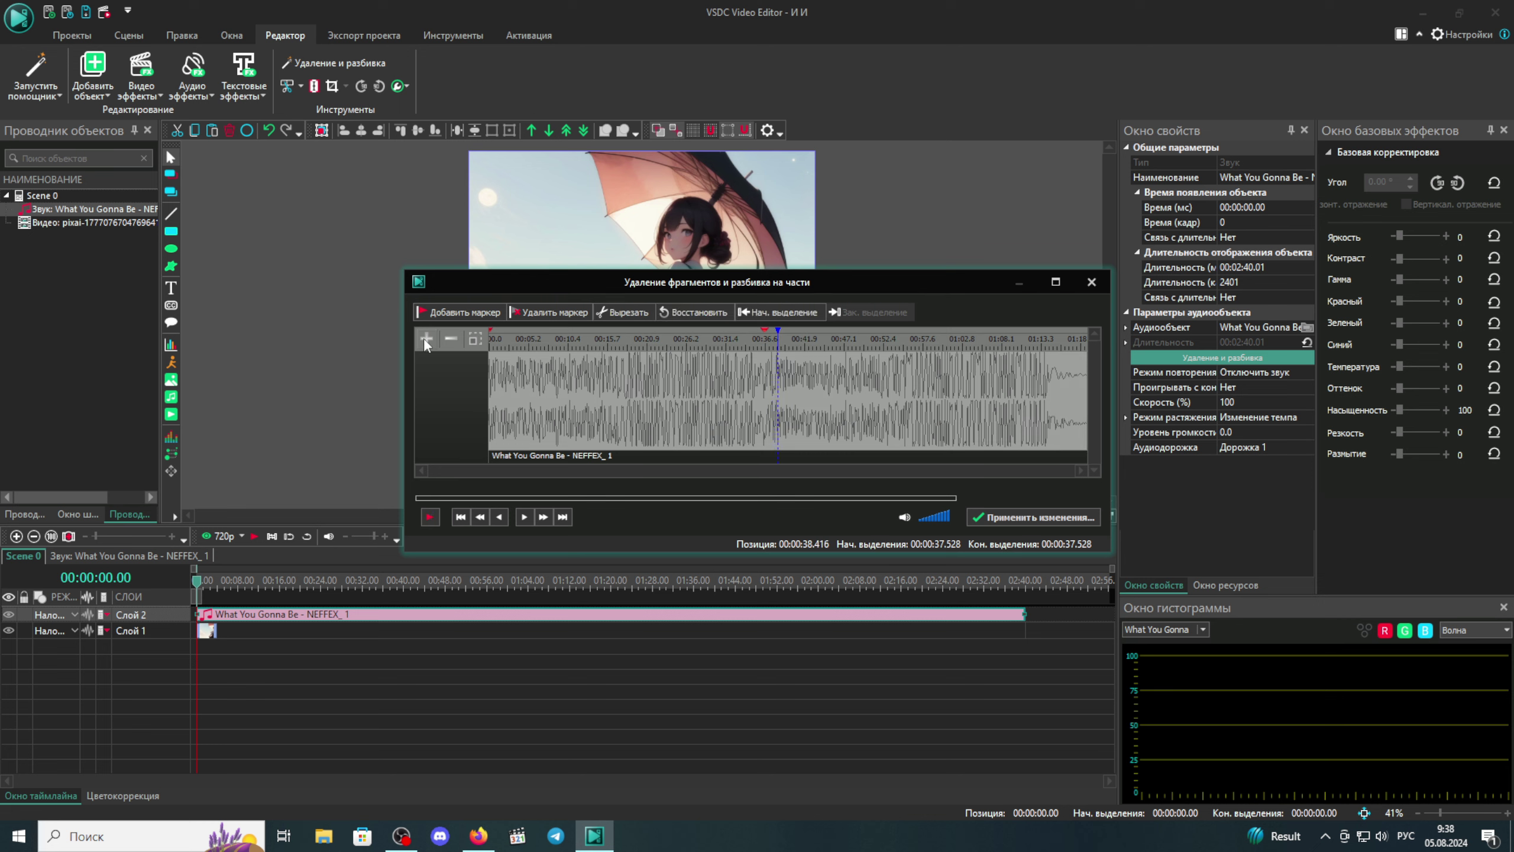
pyautogui.moveTo(775, 338); pyautogui.dragTo(760, 339)
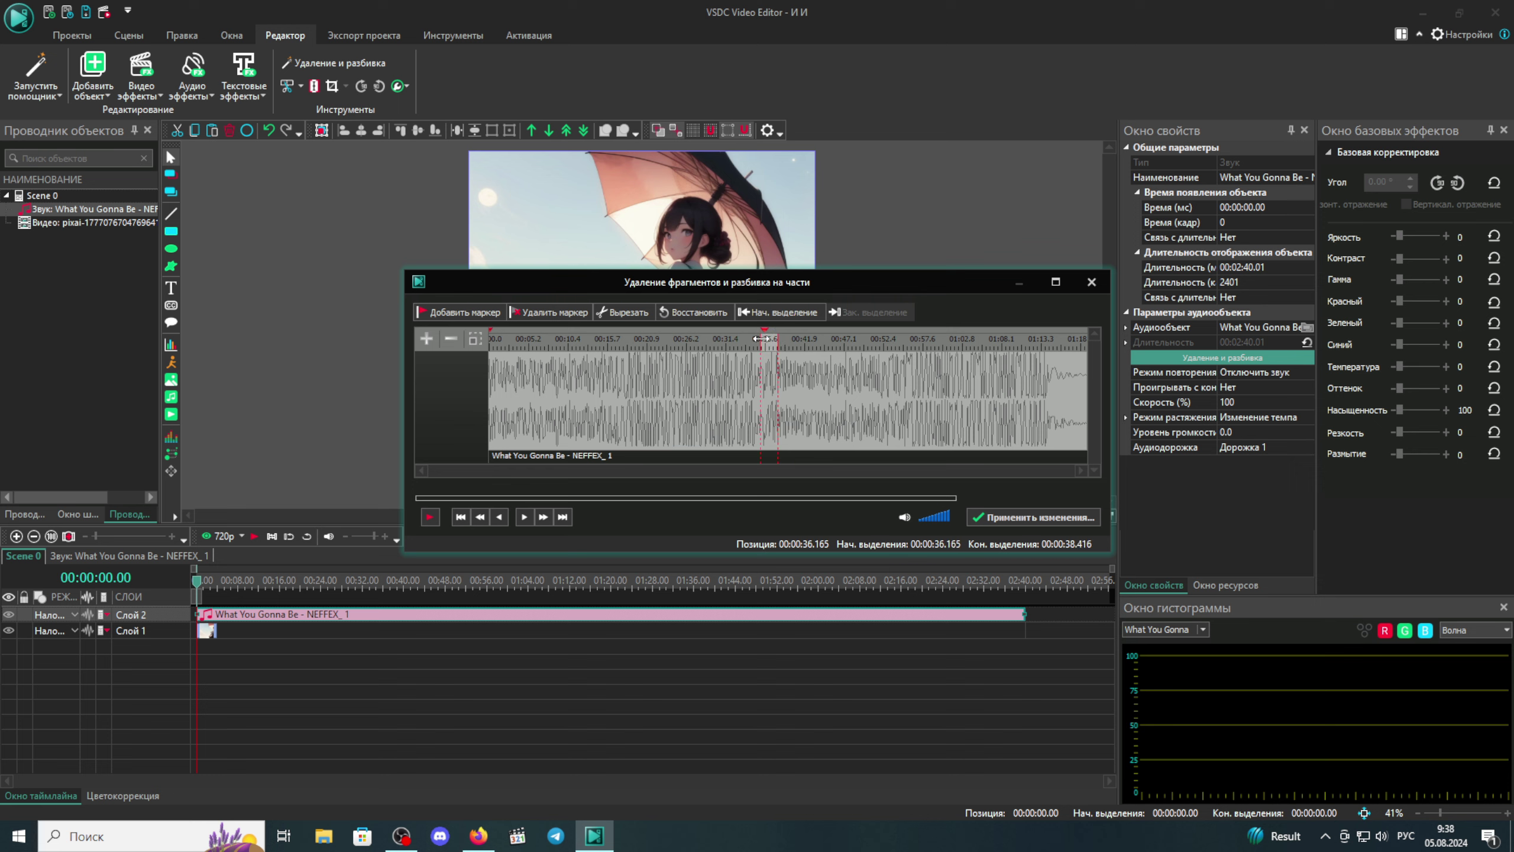
pyautogui.click(424, 340)
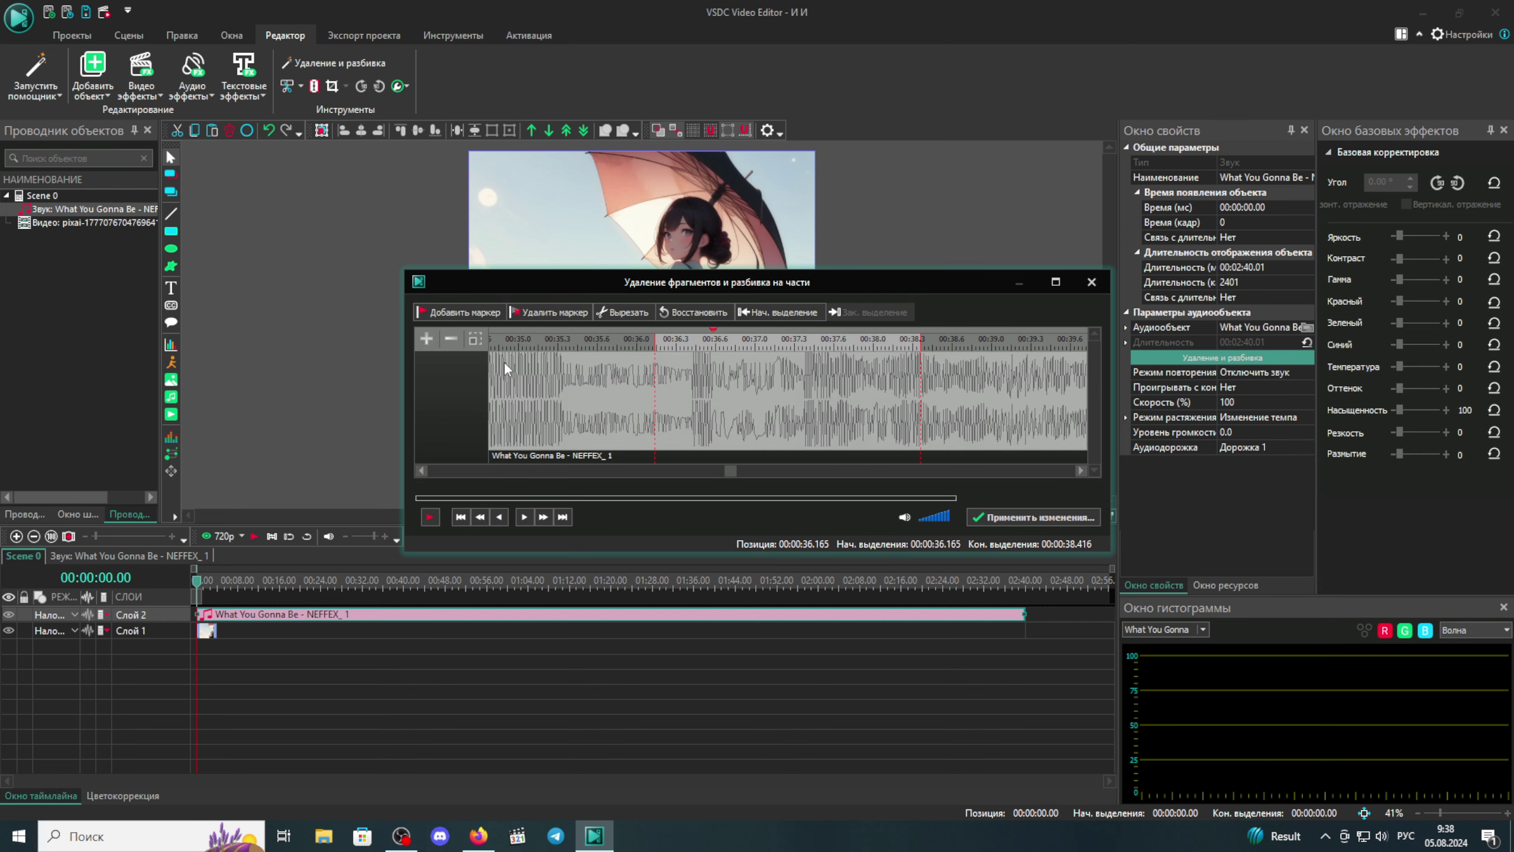
pyautogui.moveTo(654, 341); pyautogui.dragTo(710, 342)
pyautogui.click(1054, 283)
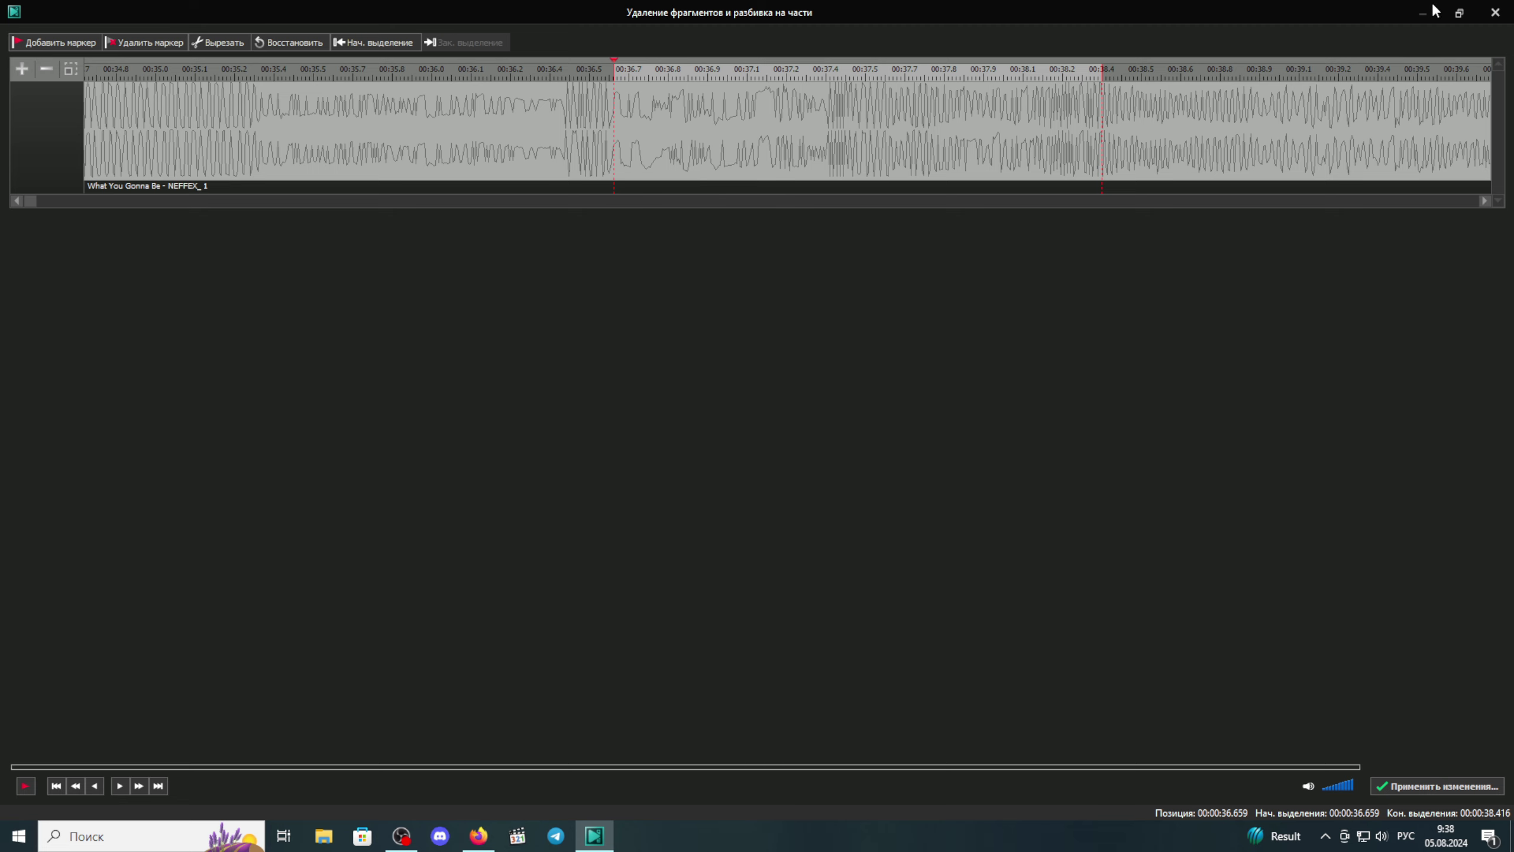
pyautogui.click(1459, 12)
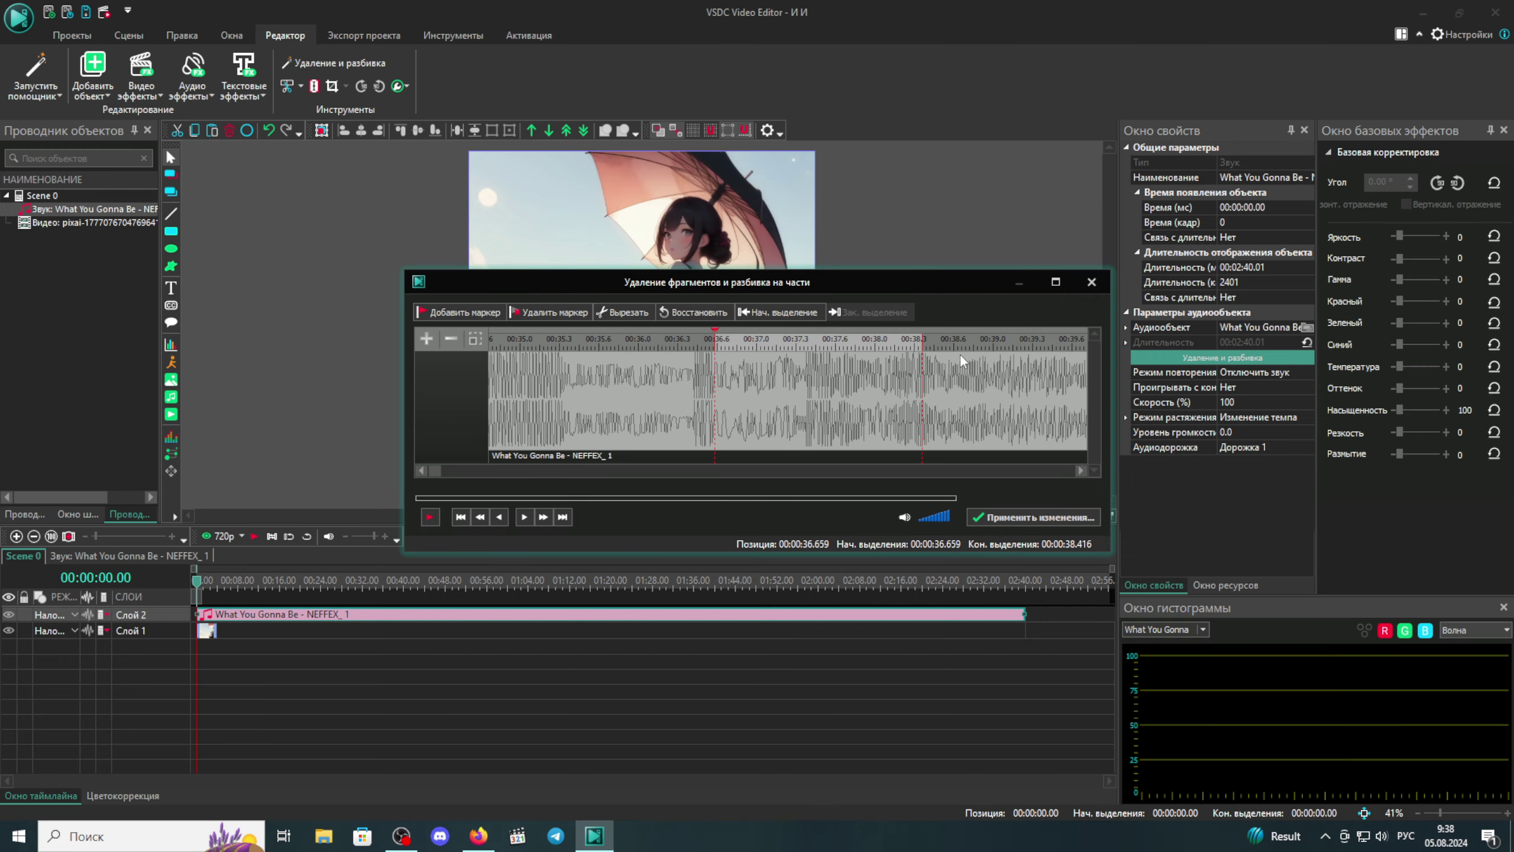
pyautogui.click(637, 311)
pyautogui.click(474, 340)
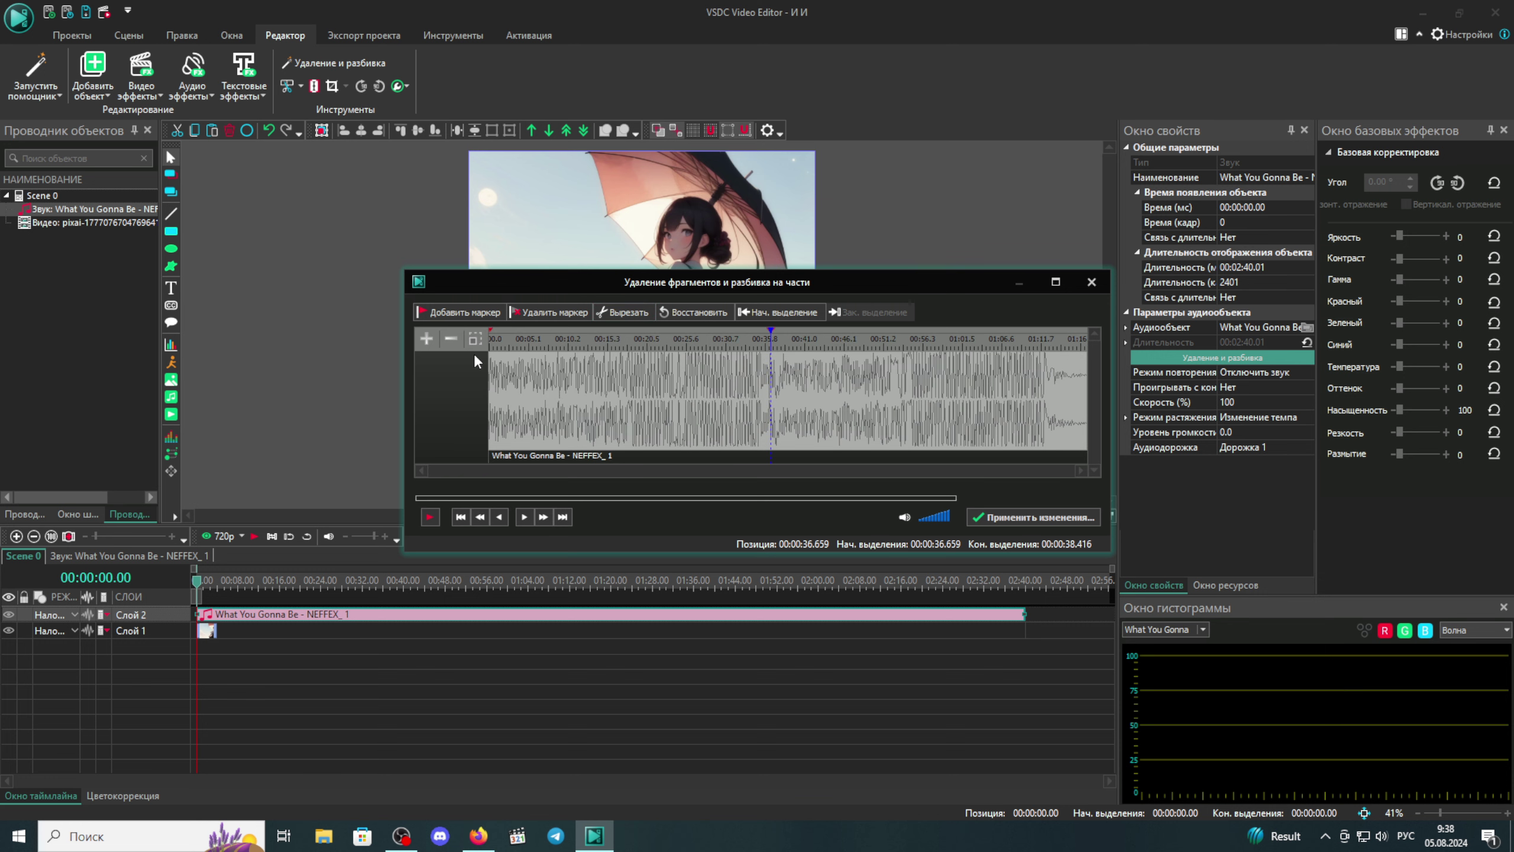
# - Listen to the trimmed track at its beginning and around the join near 00:00:36.6
pyautogui.click(496, 342)
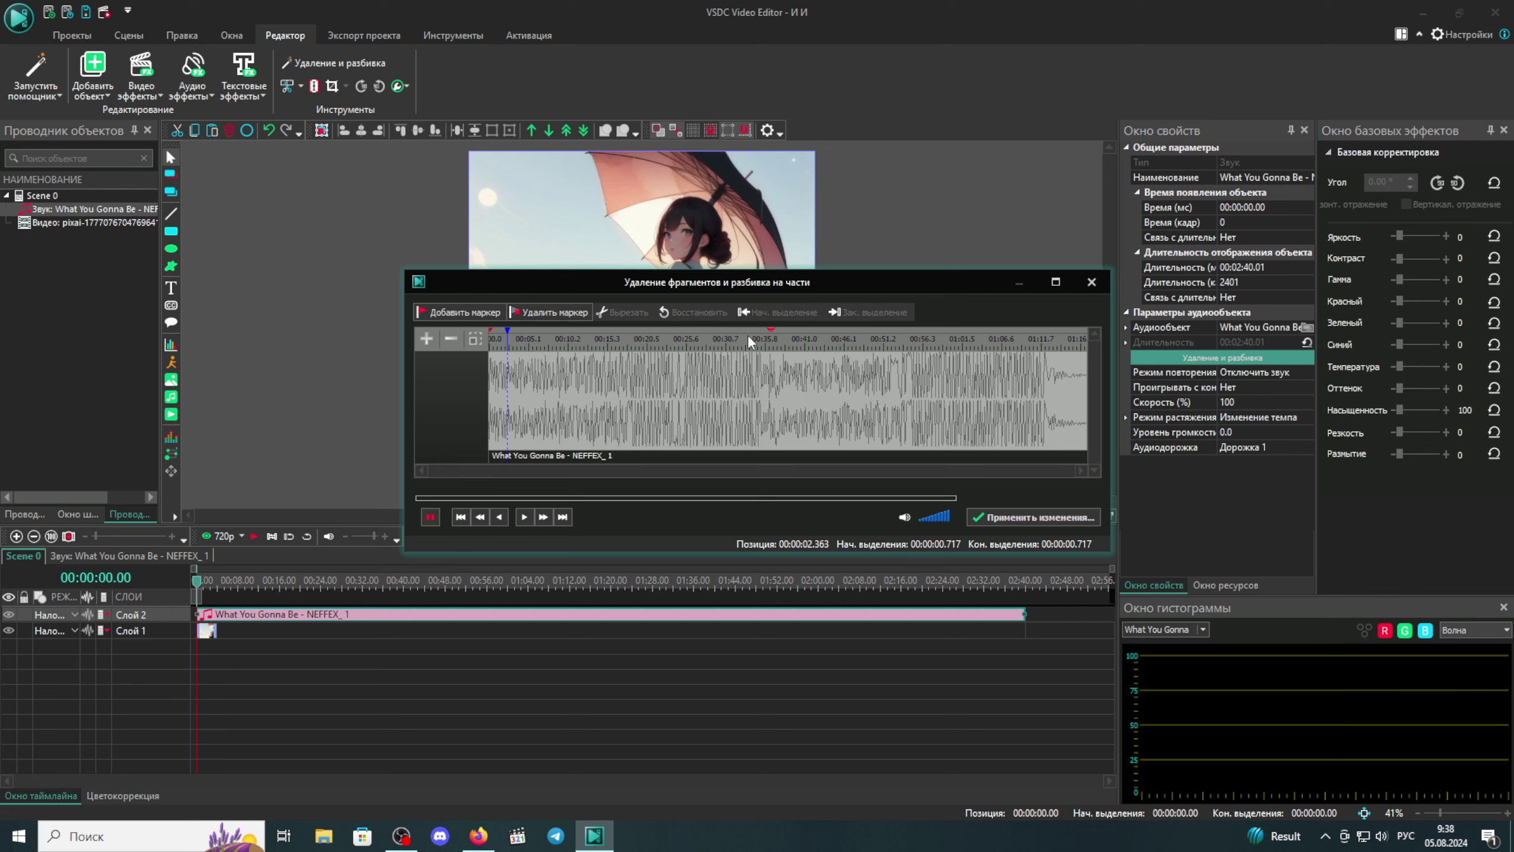
pyautogui.click(766, 348)
pyautogui.click(770, 340)
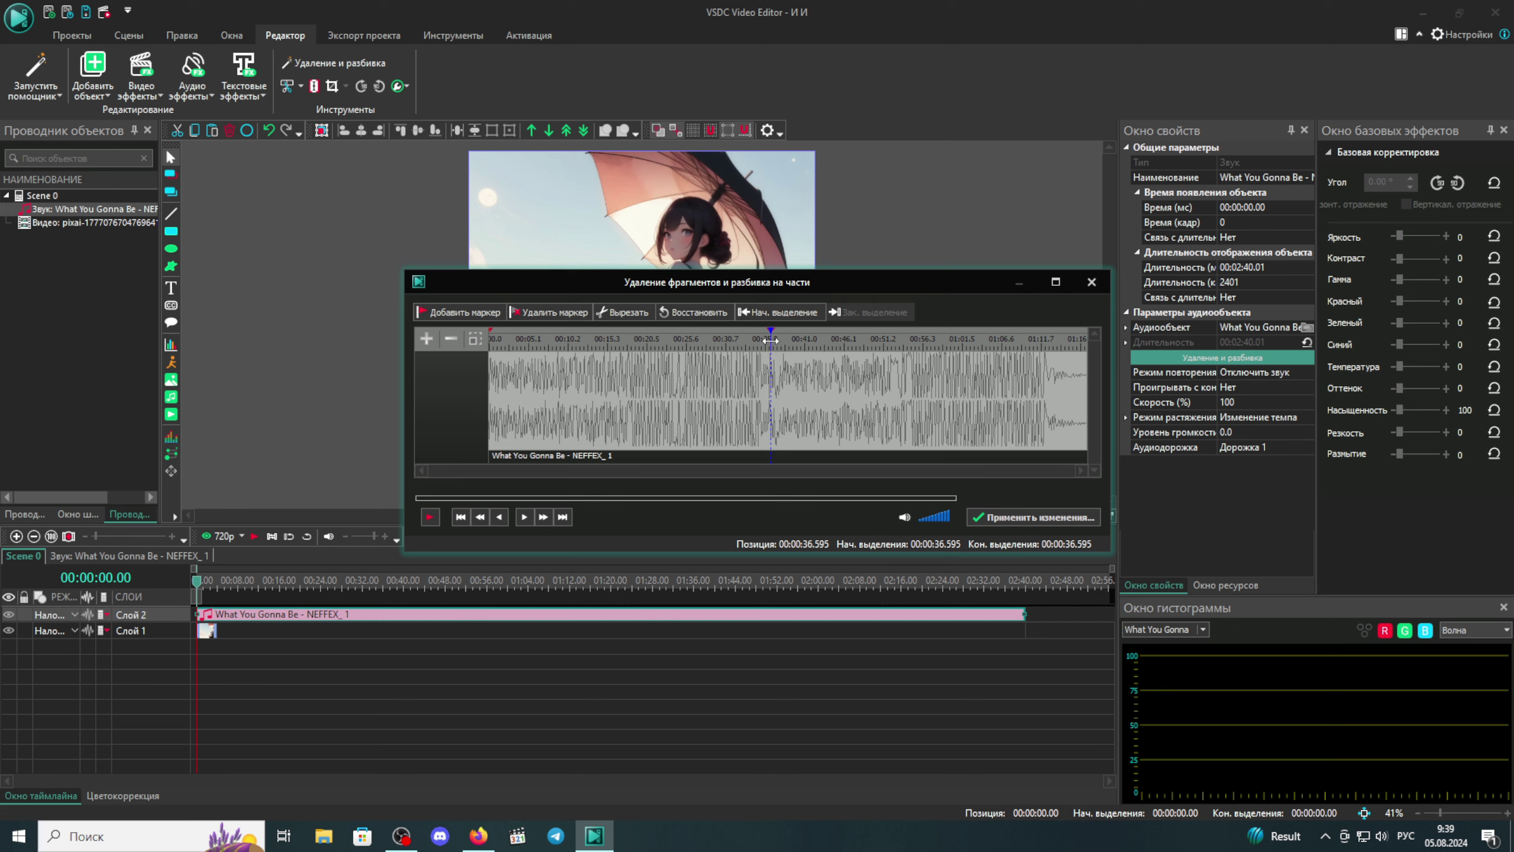
# - Cut the tiny leftover audio fragment at the join, from 00:00:36.654 to 00:00:36.720
pyautogui.click(430, 340)
pyautogui.click(428, 341)
pyautogui.click(428, 341)
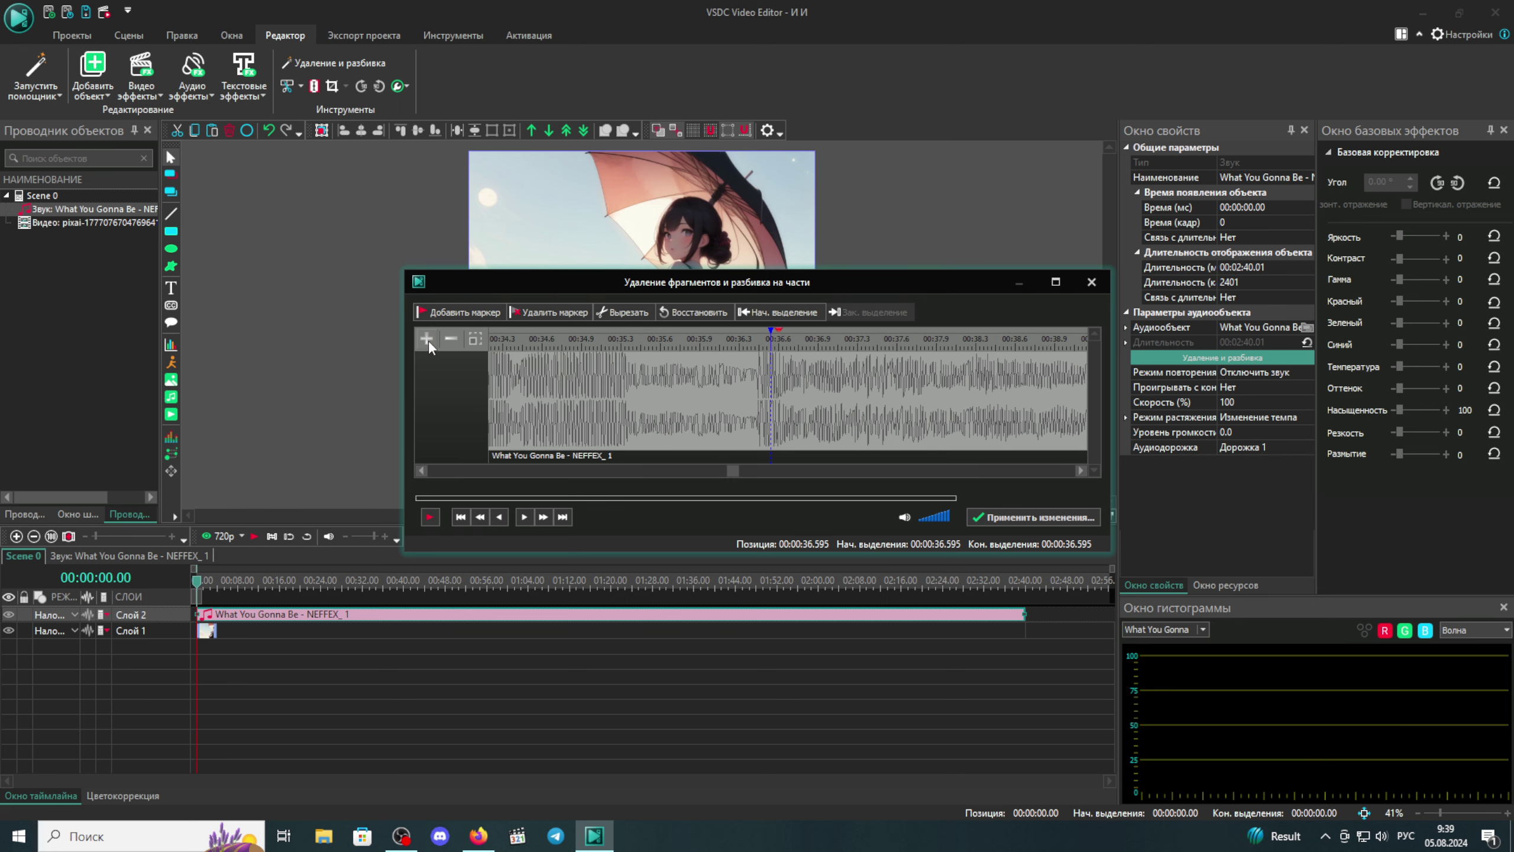
pyautogui.click(429, 342)
pyautogui.click(778, 346)
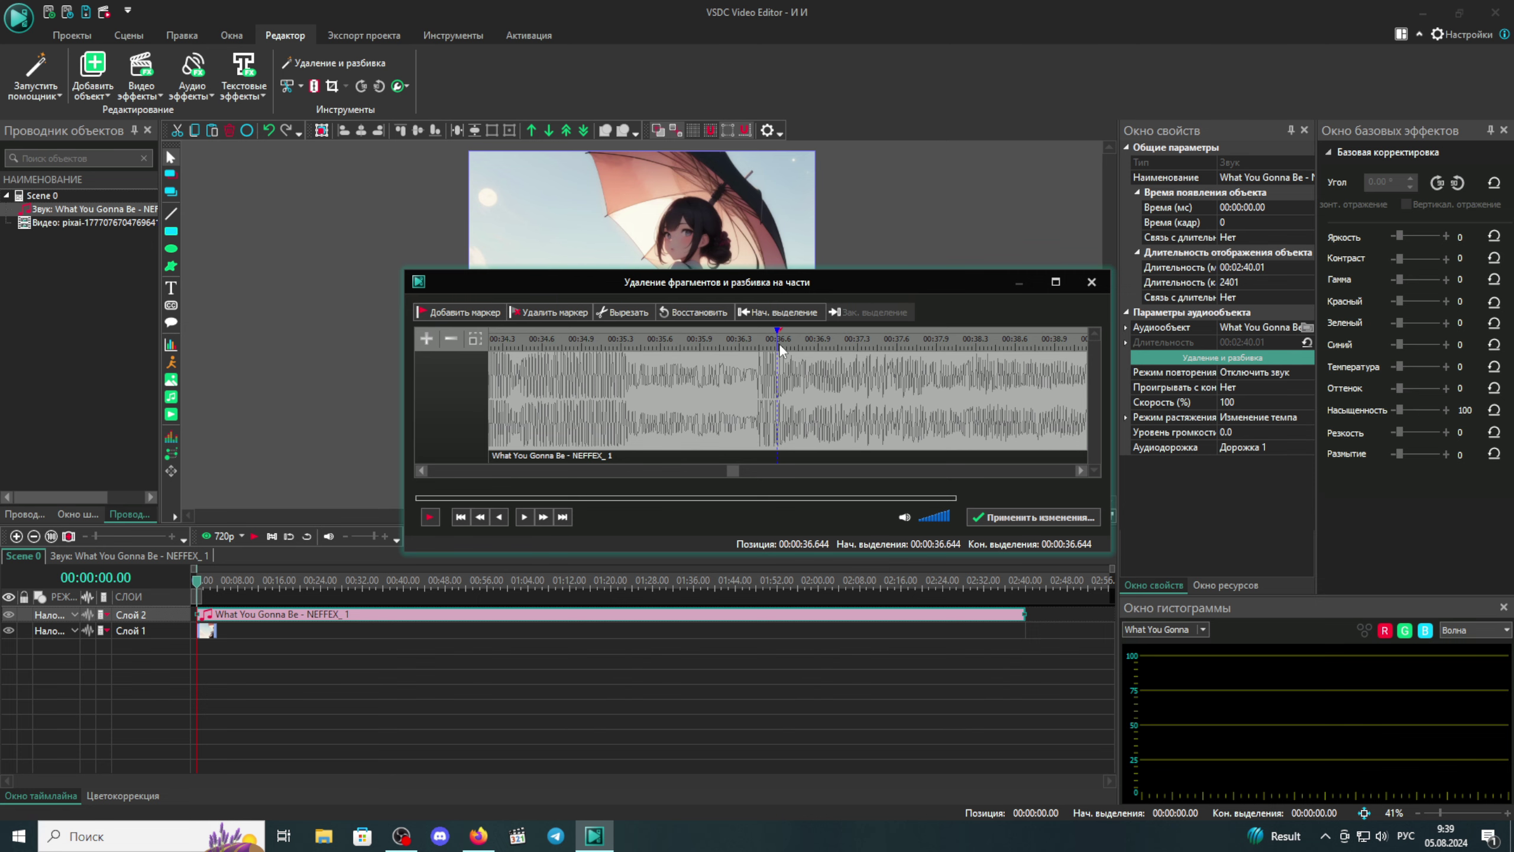
pyautogui.click(1056, 282)
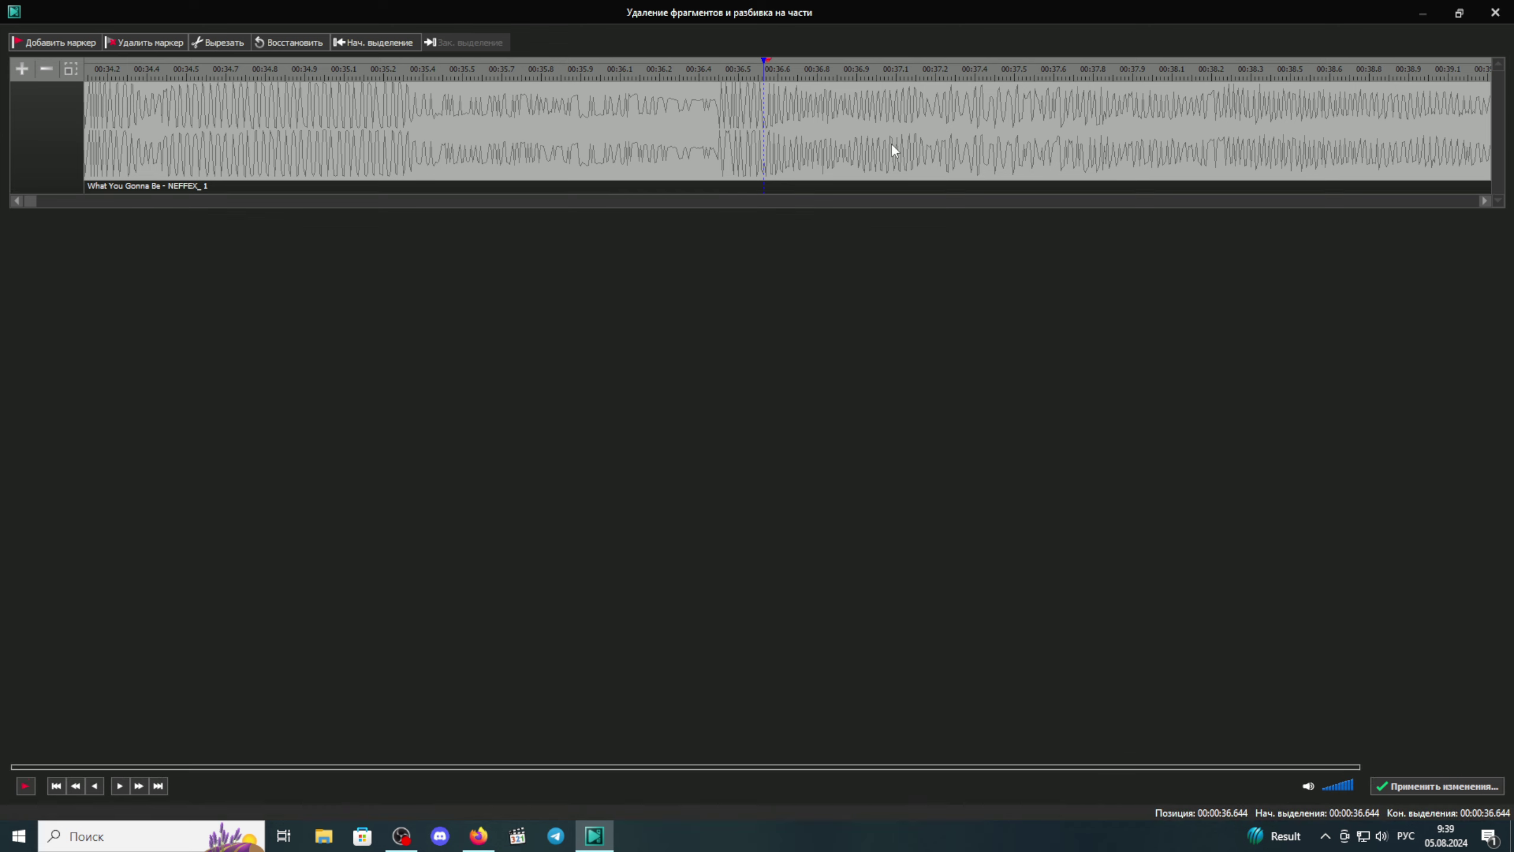
pyautogui.click(769, 76)
pyautogui.click(765, 75)
pyautogui.click(767, 76)
pyautogui.moveTo(770, 74); pyautogui.dragTo(779, 75)
pyautogui.click(221, 43)
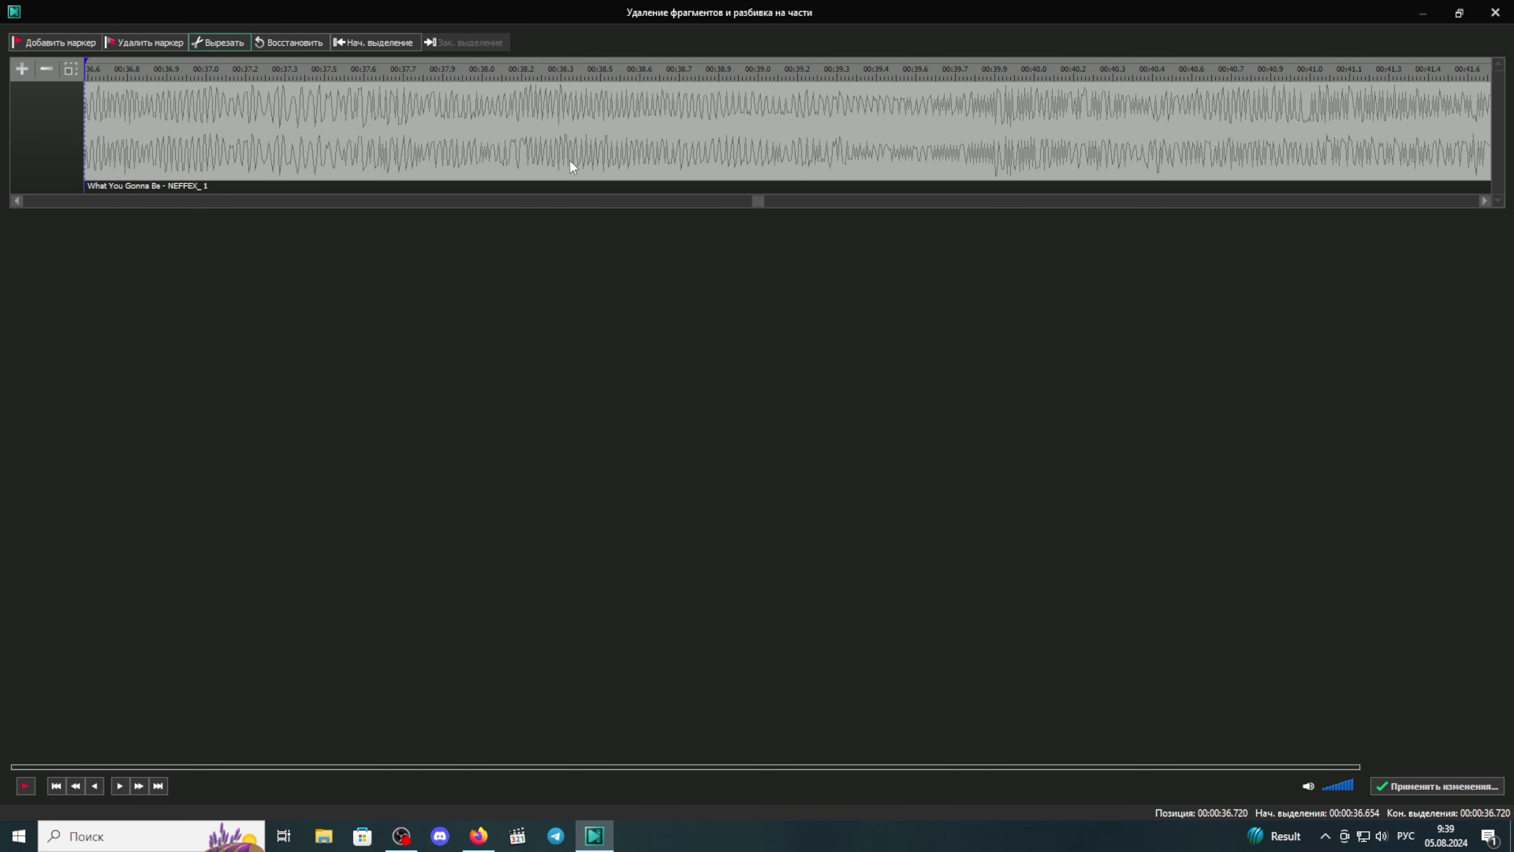
pyautogui.click(70, 69)
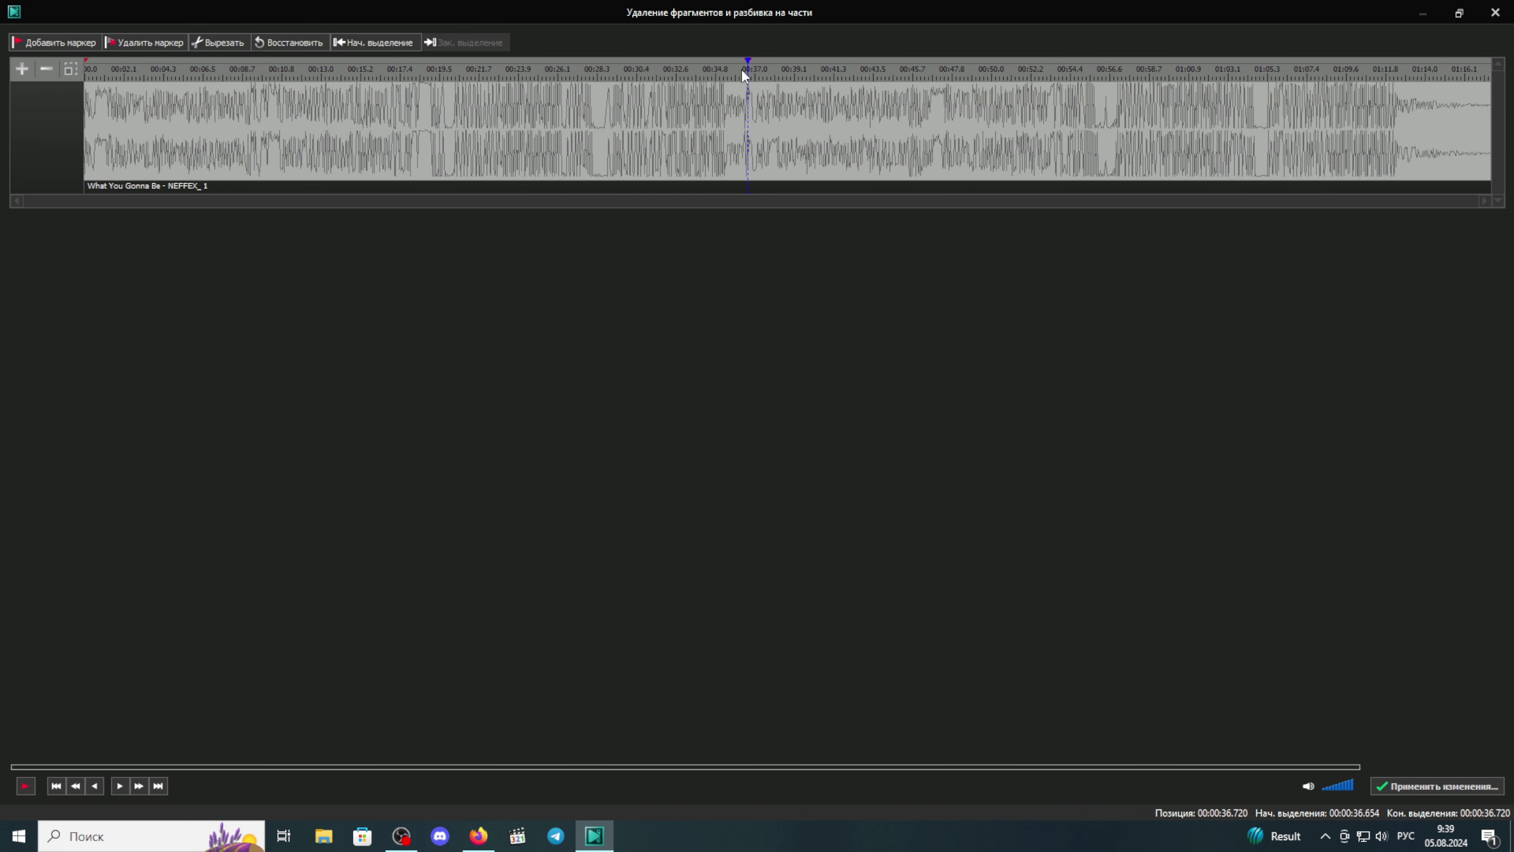
# - Play the edited audio across the join, further on in the track, and near its end
pyautogui.click(743, 72)
pyautogui.press('space')
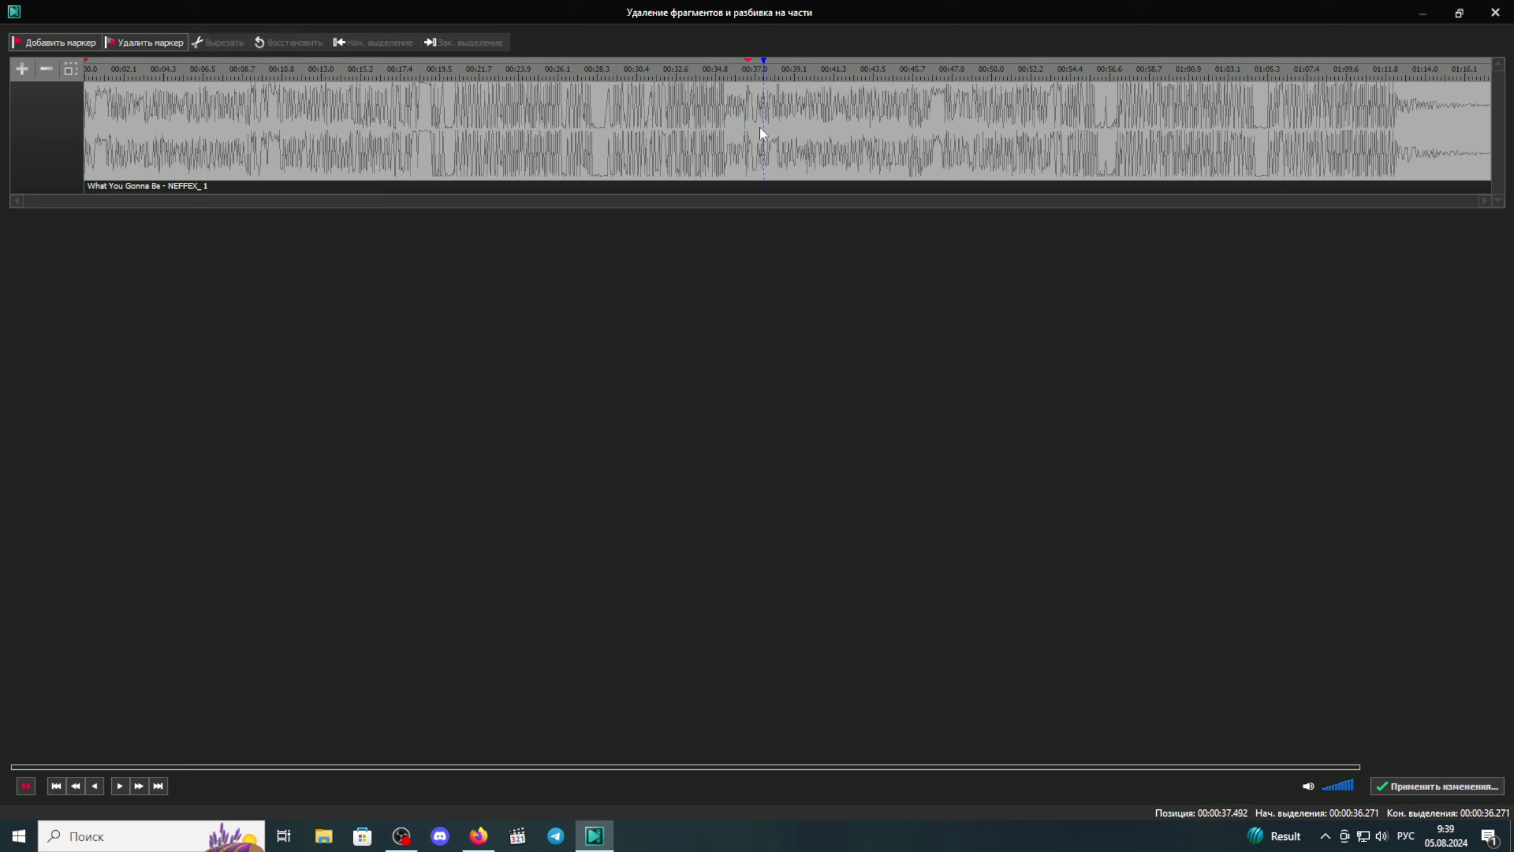
pyautogui.click(713, 98)
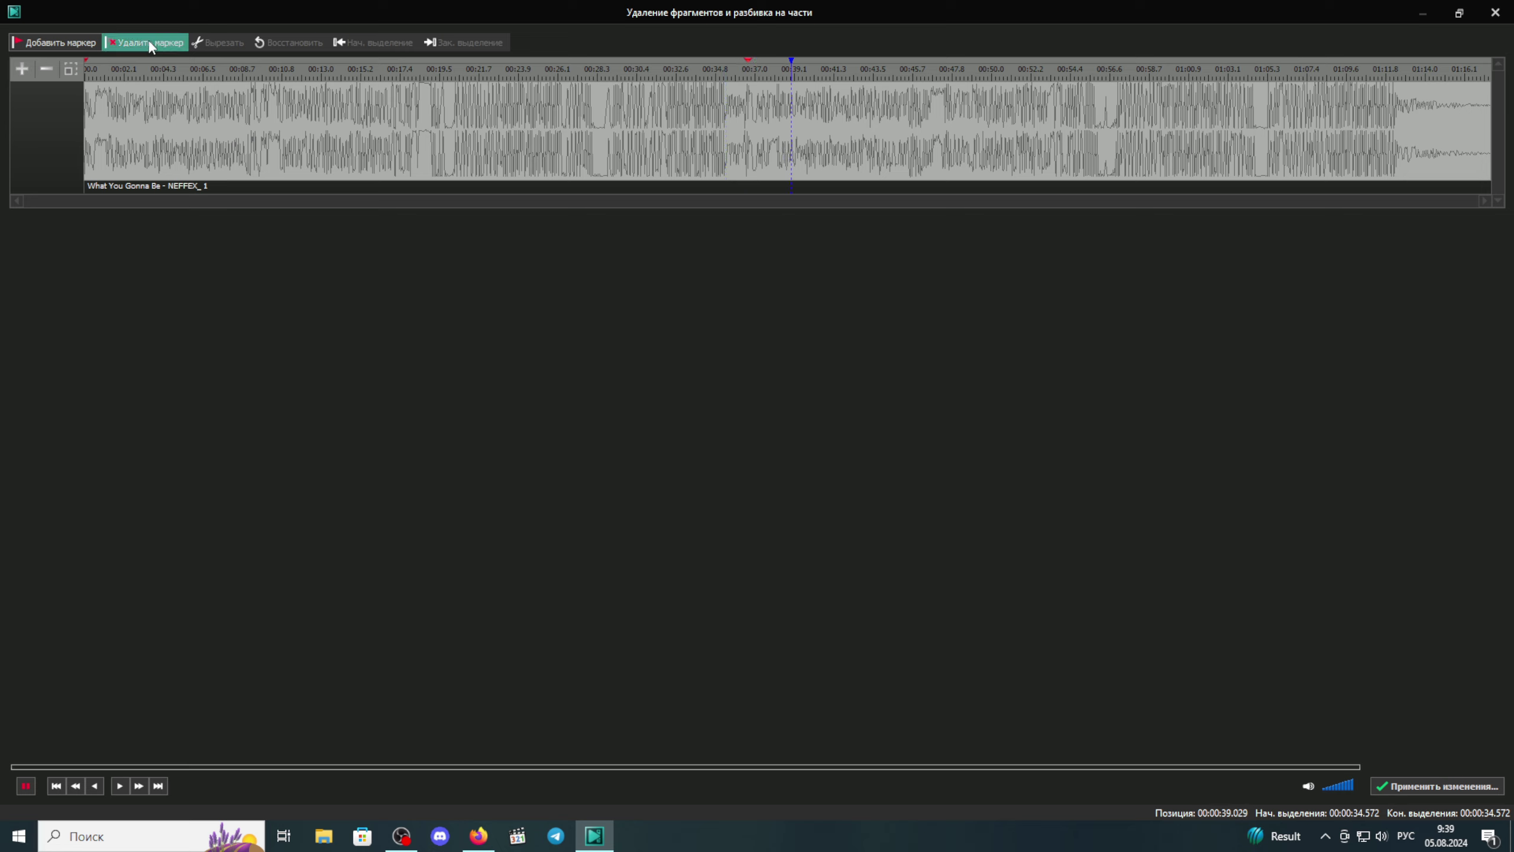
pyautogui.click(1459, 13)
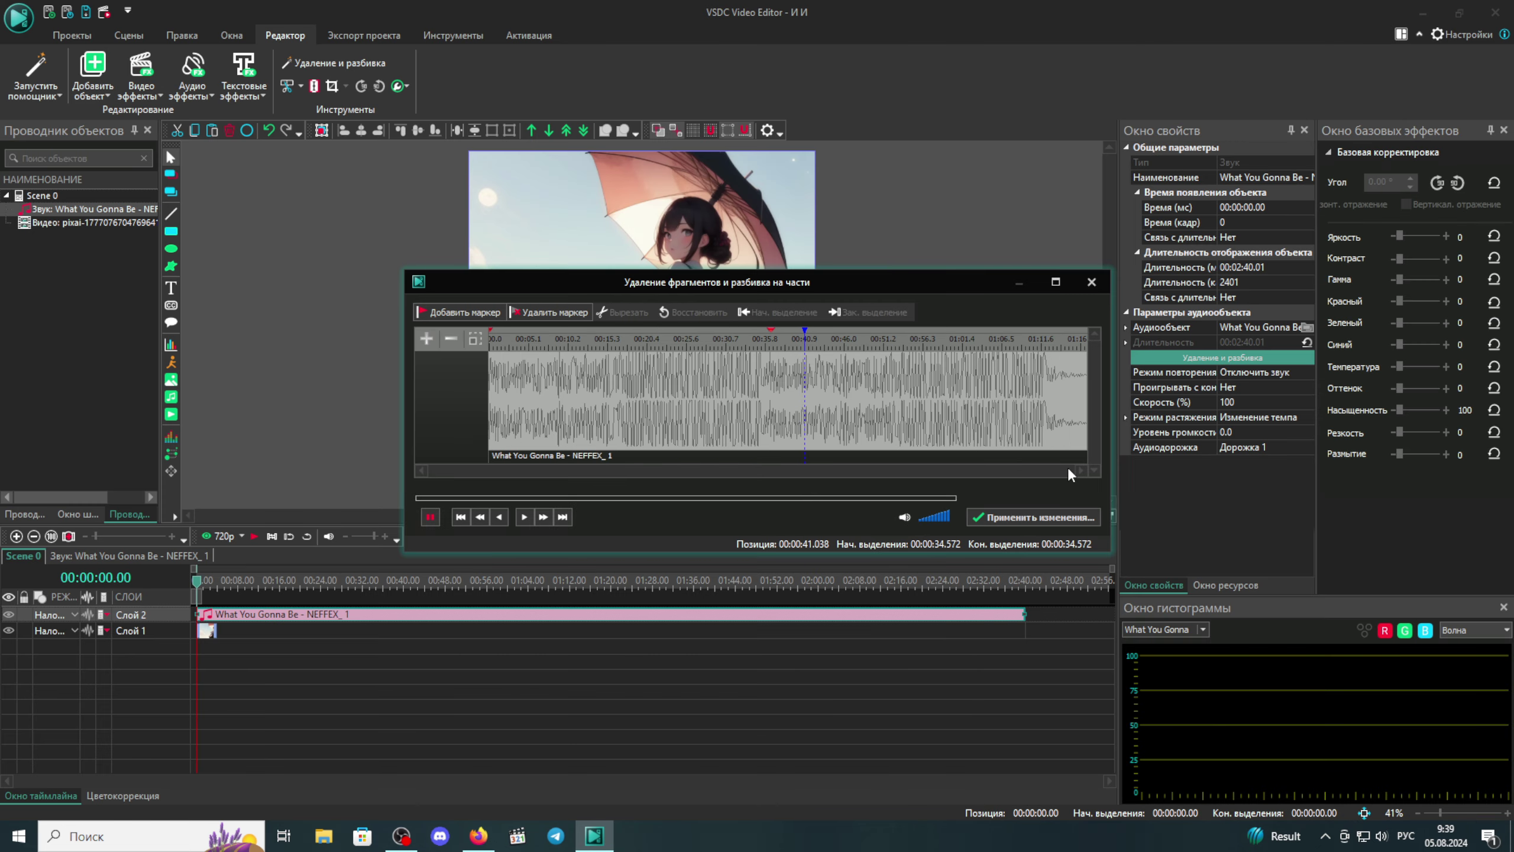
pyautogui.click(922, 340)
pyautogui.click(1034, 349)
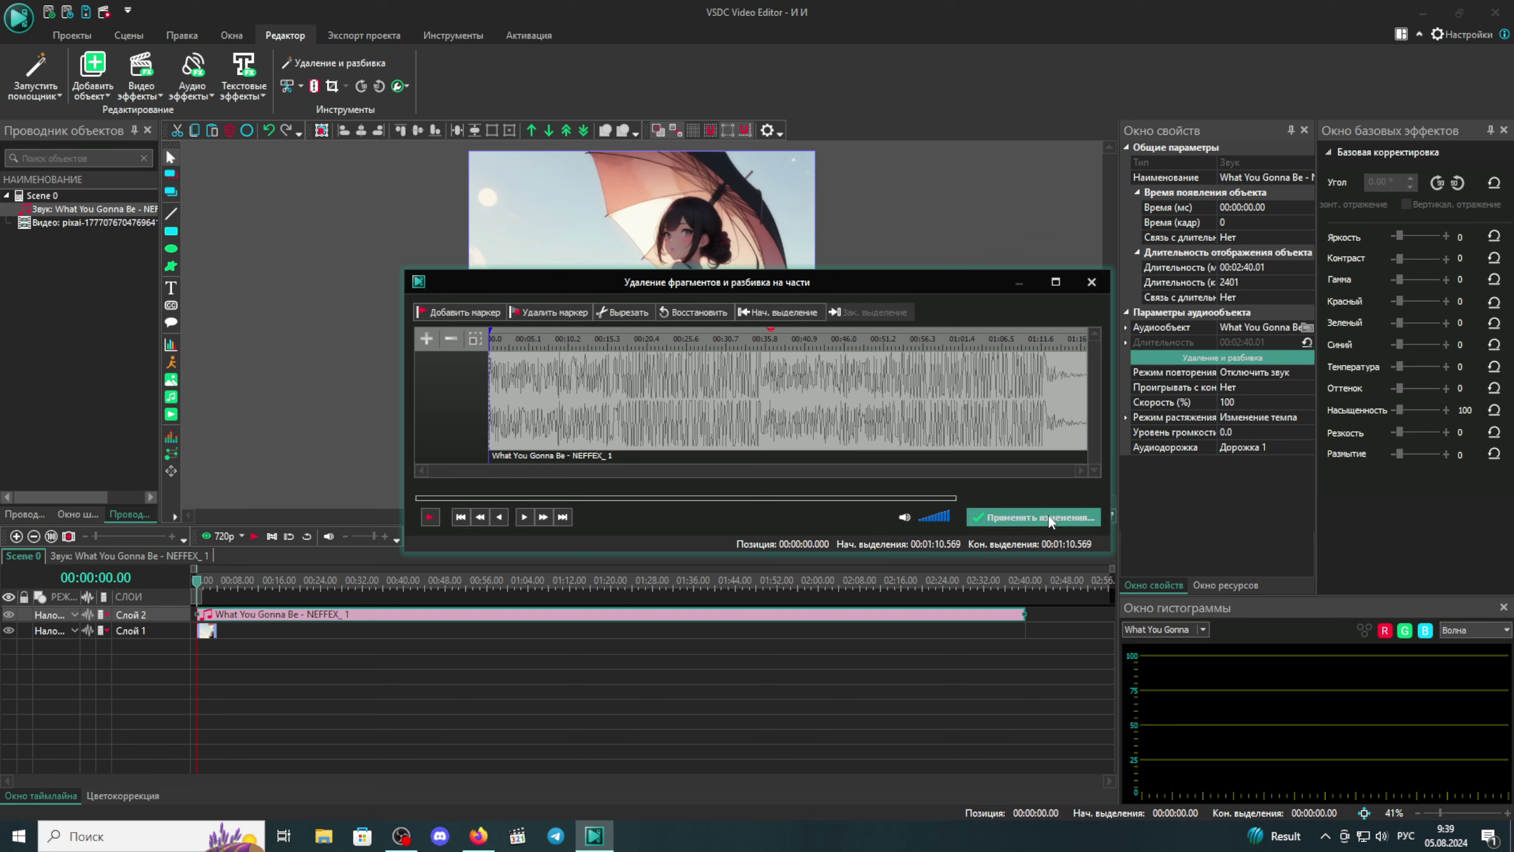
# - Apply the audio cuts with the object's duration adjusted to match, and preview the scene
pyautogui.click(1027, 516)
pyautogui.click(776, 411)
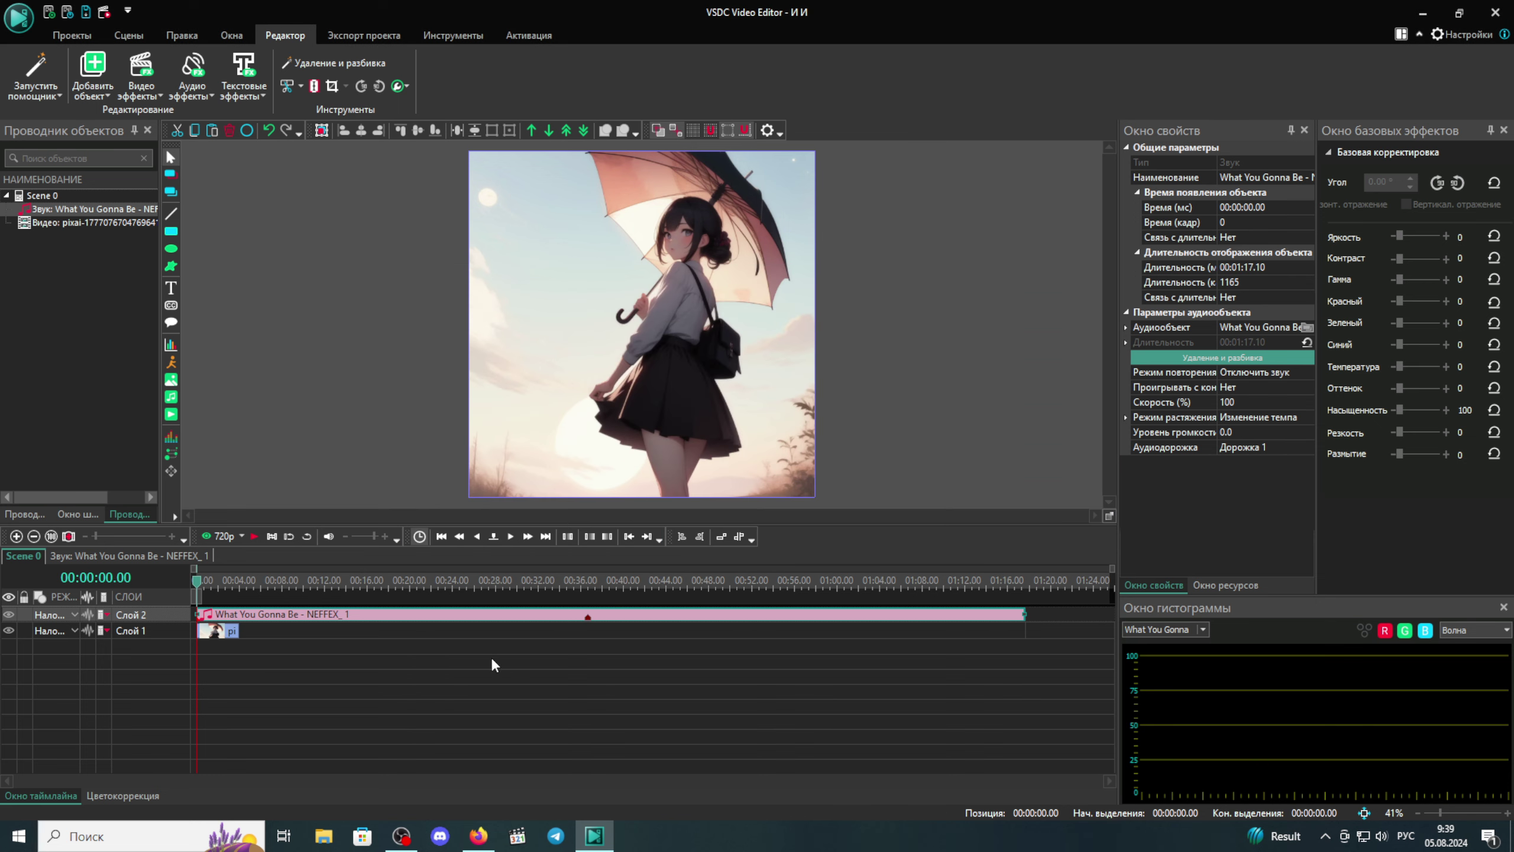
pyautogui.click(255, 537)
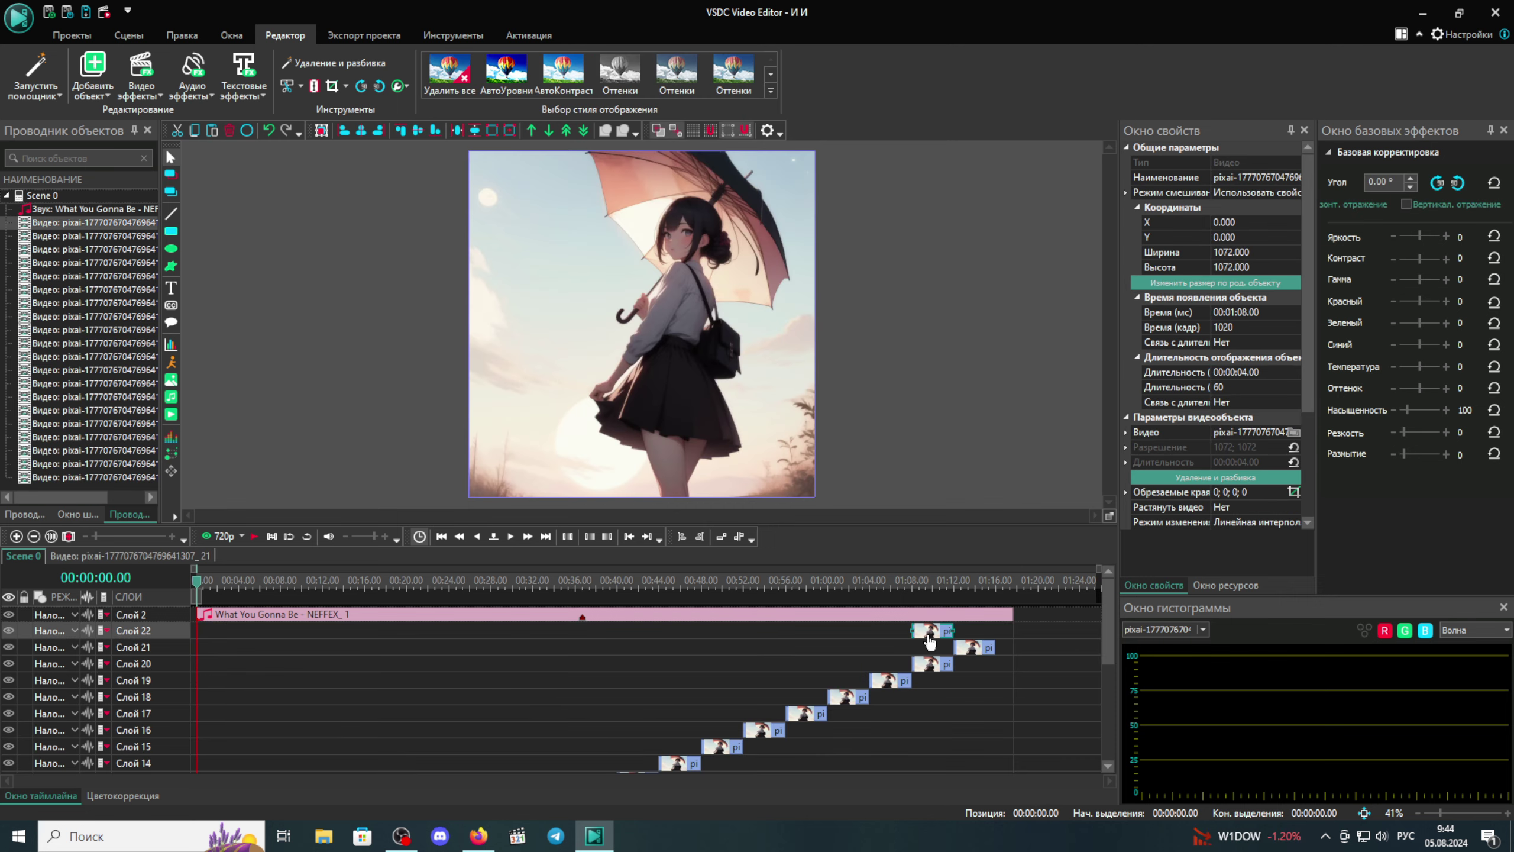
# - Move the video clip on layer 22 to start at 00:01:16.00, and place the timeline cursor at the music's end, 00:01:17.10
pyautogui.moveTo(930, 639); pyautogui.dragTo(1007, 643)
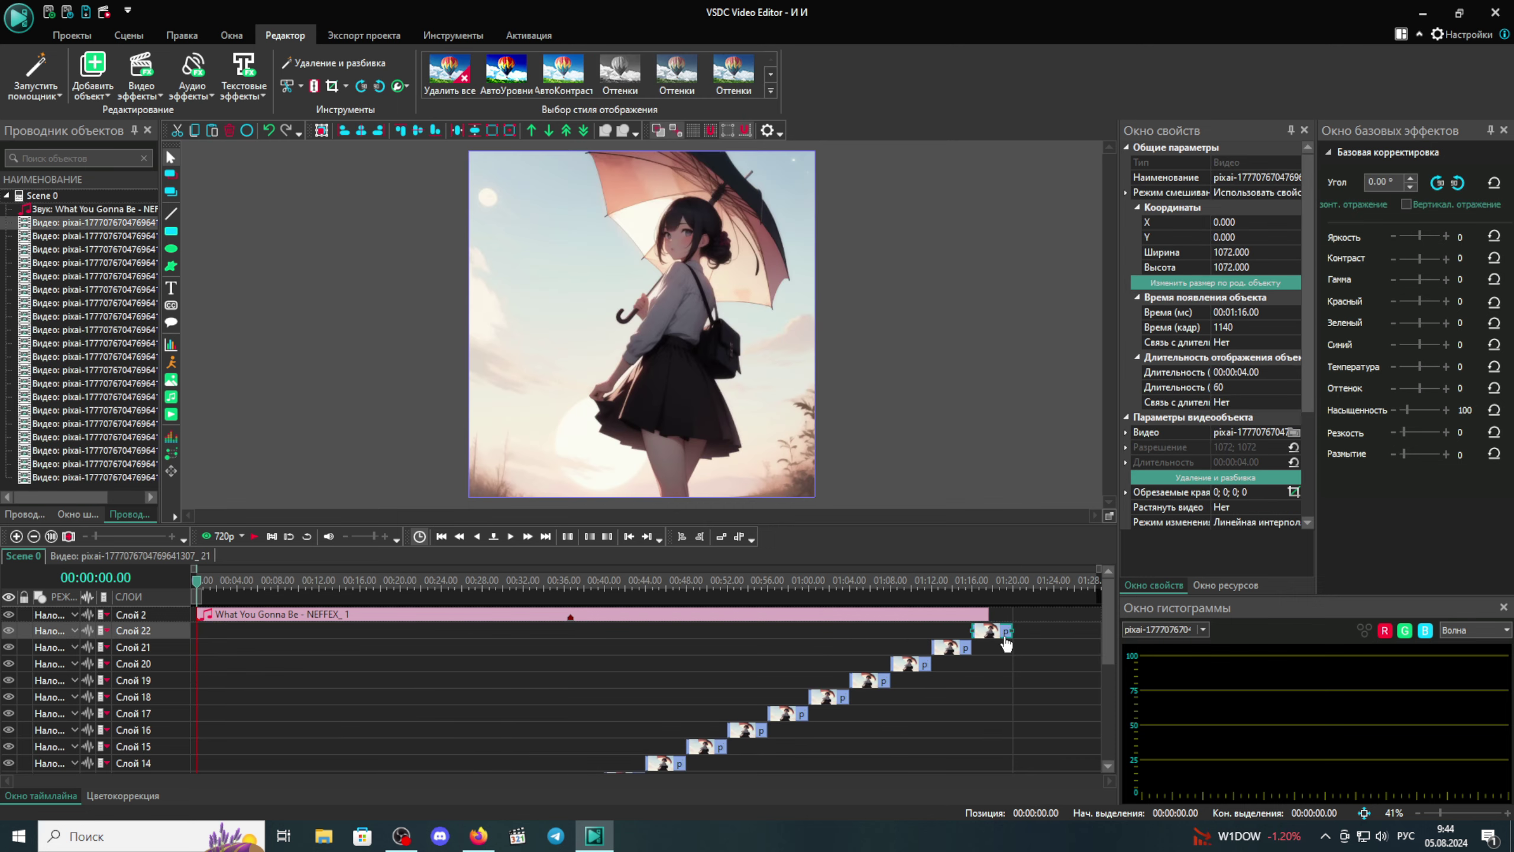
pyautogui.click(987, 590)
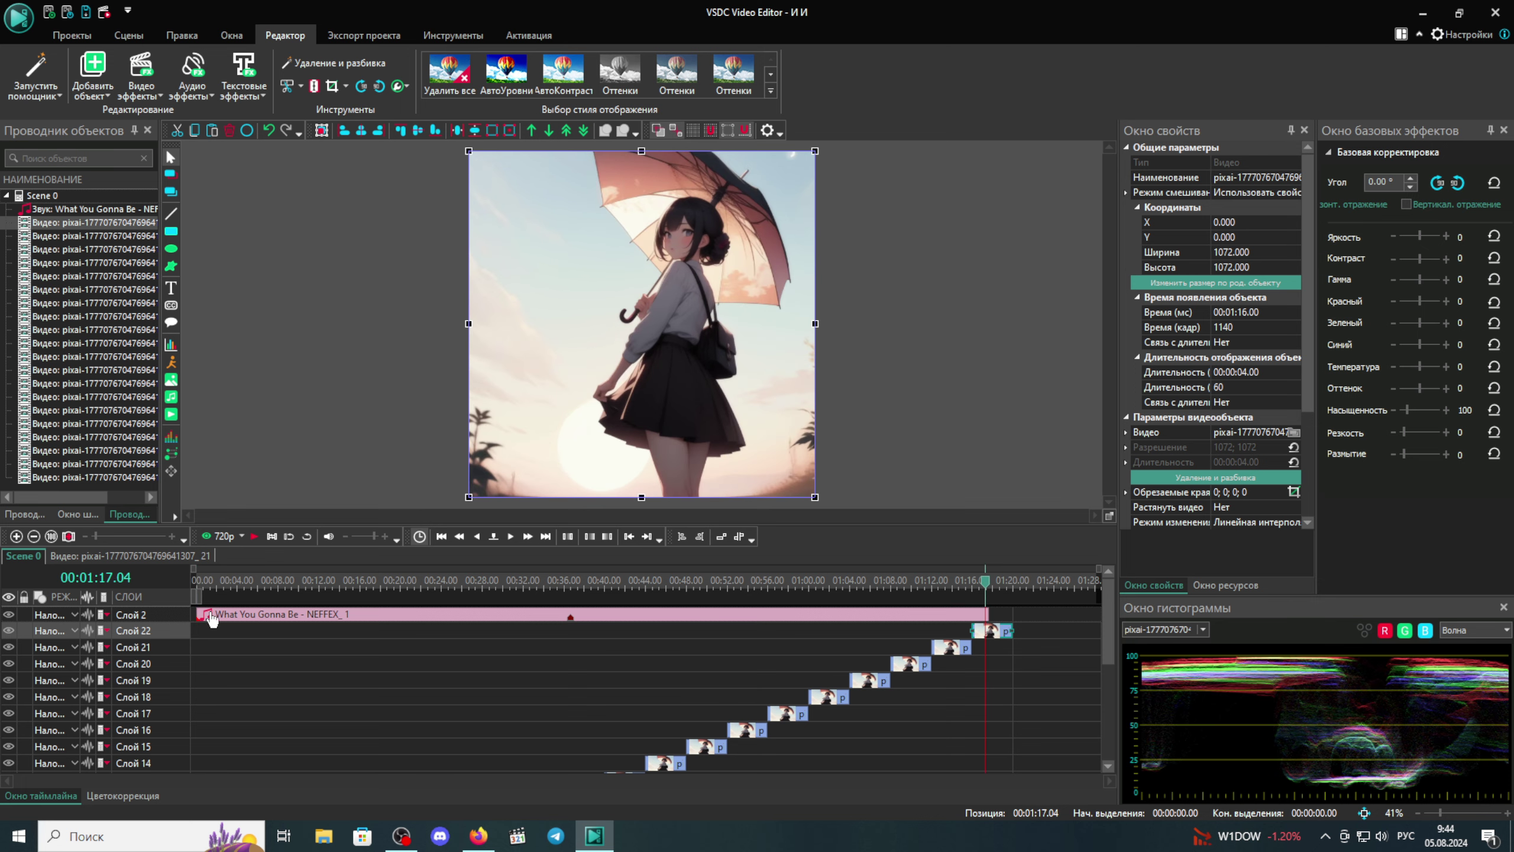
pyautogui.click(16, 536)
pyautogui.click(16, 537)
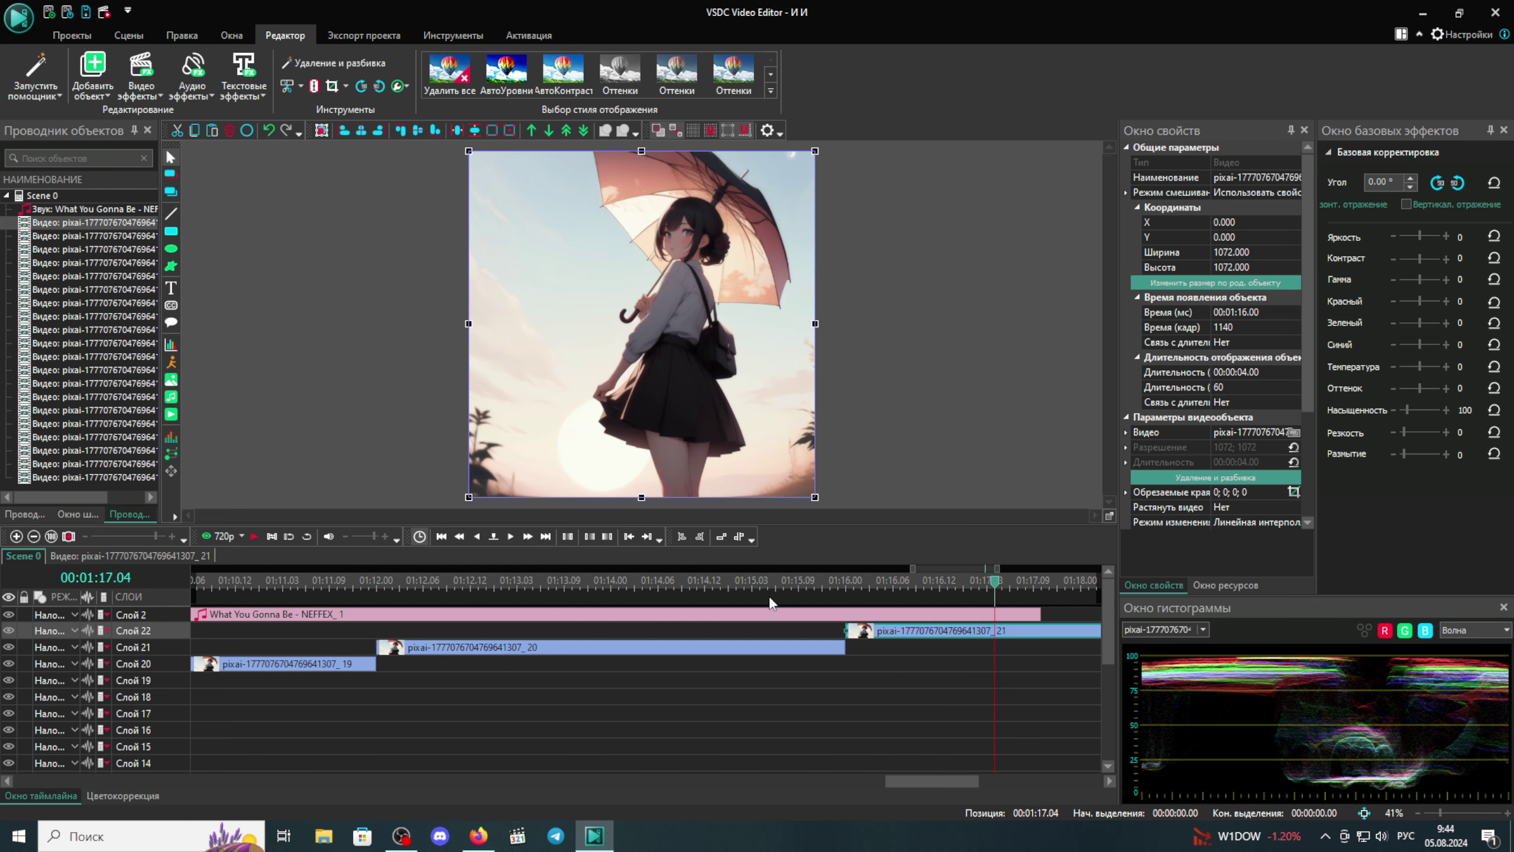
pyautogui.click(1046, 582)
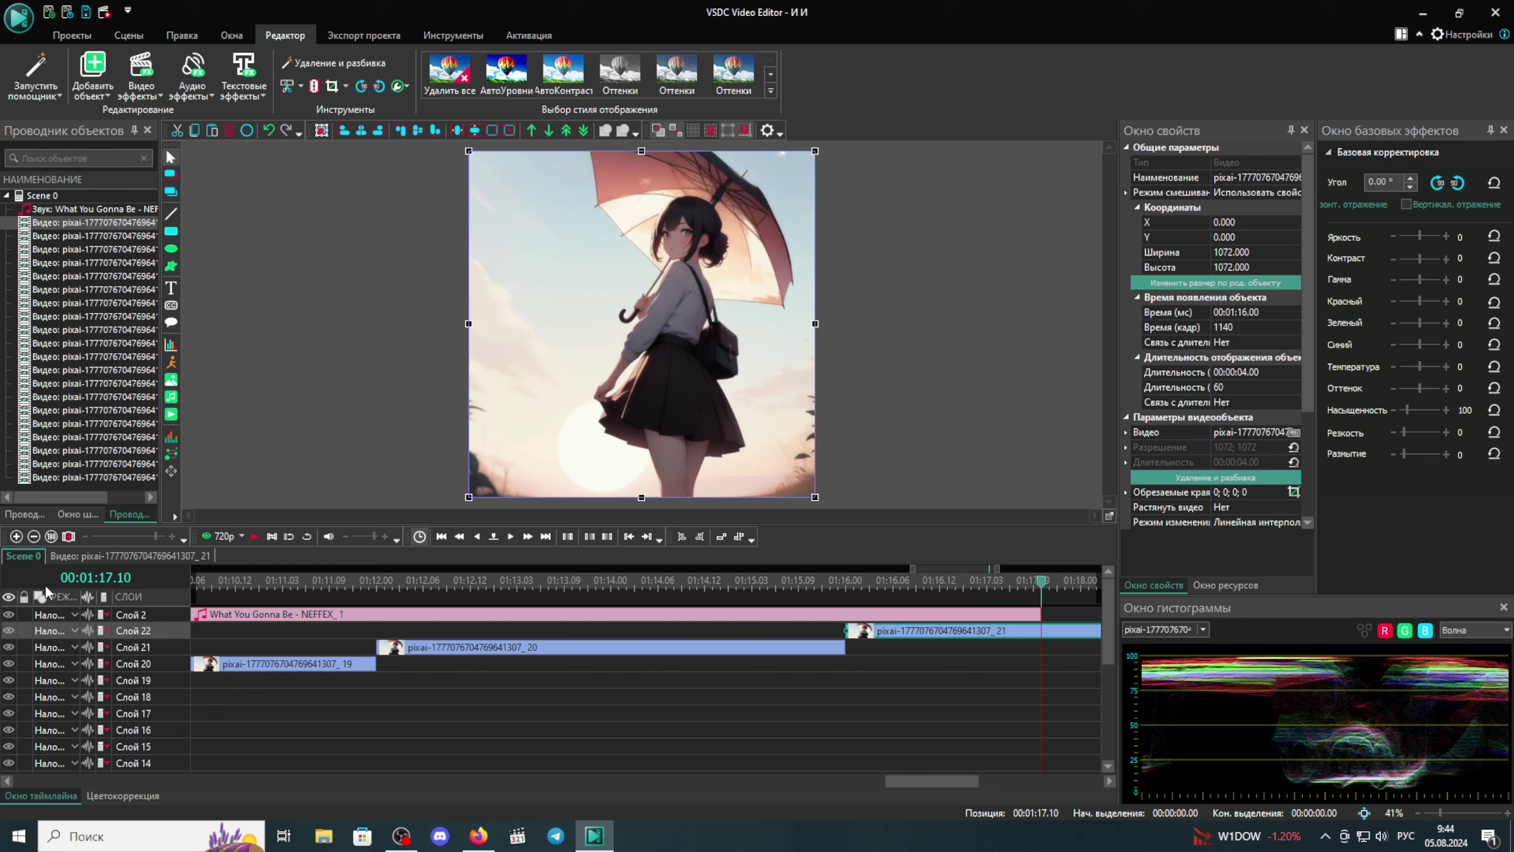
pyautogui.click(16, 537)
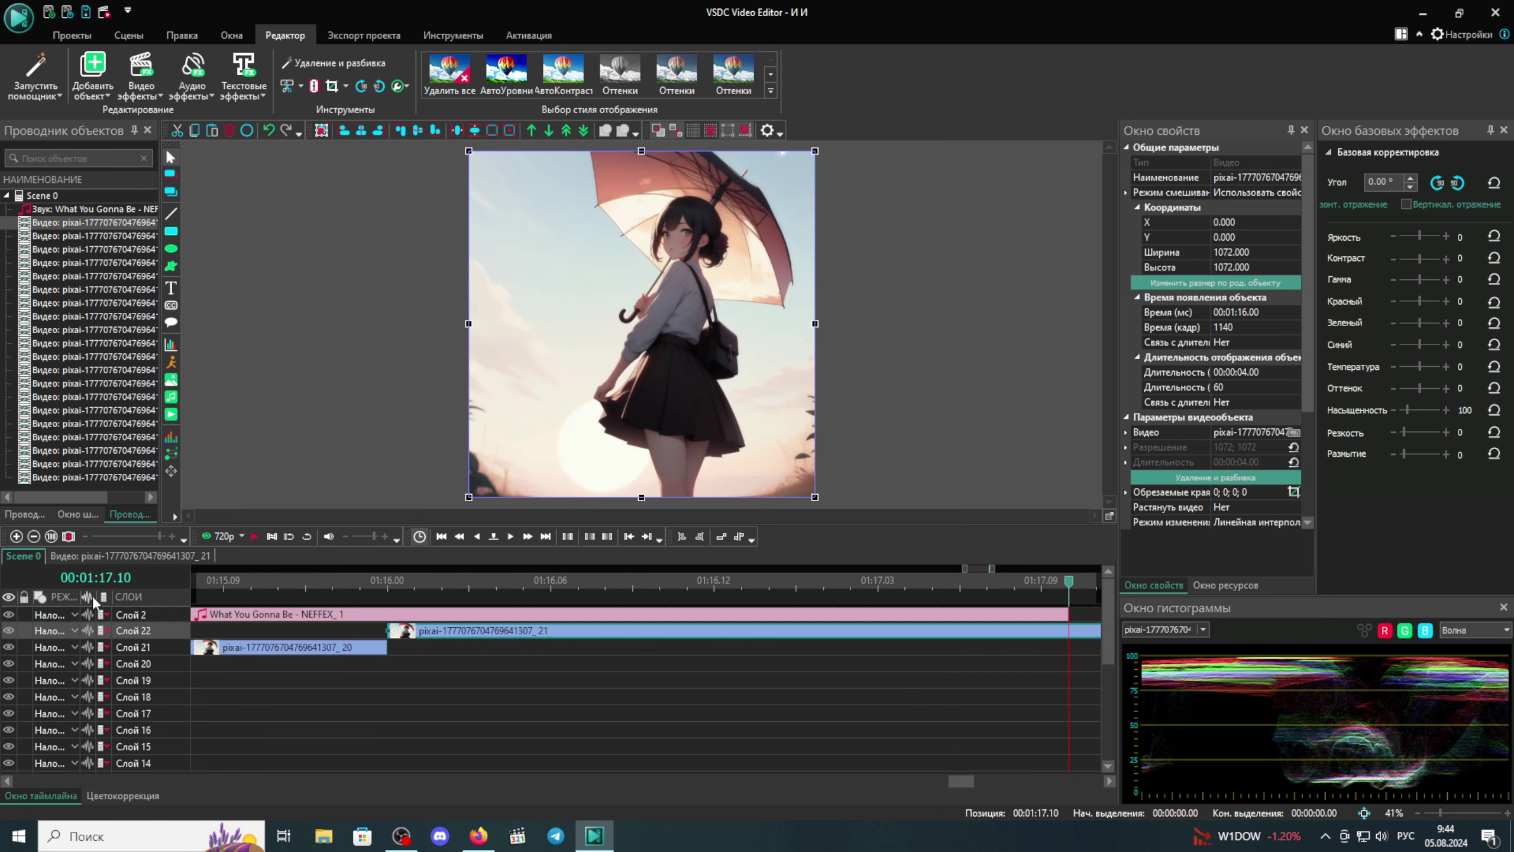
pyautogui.click(52, 536)
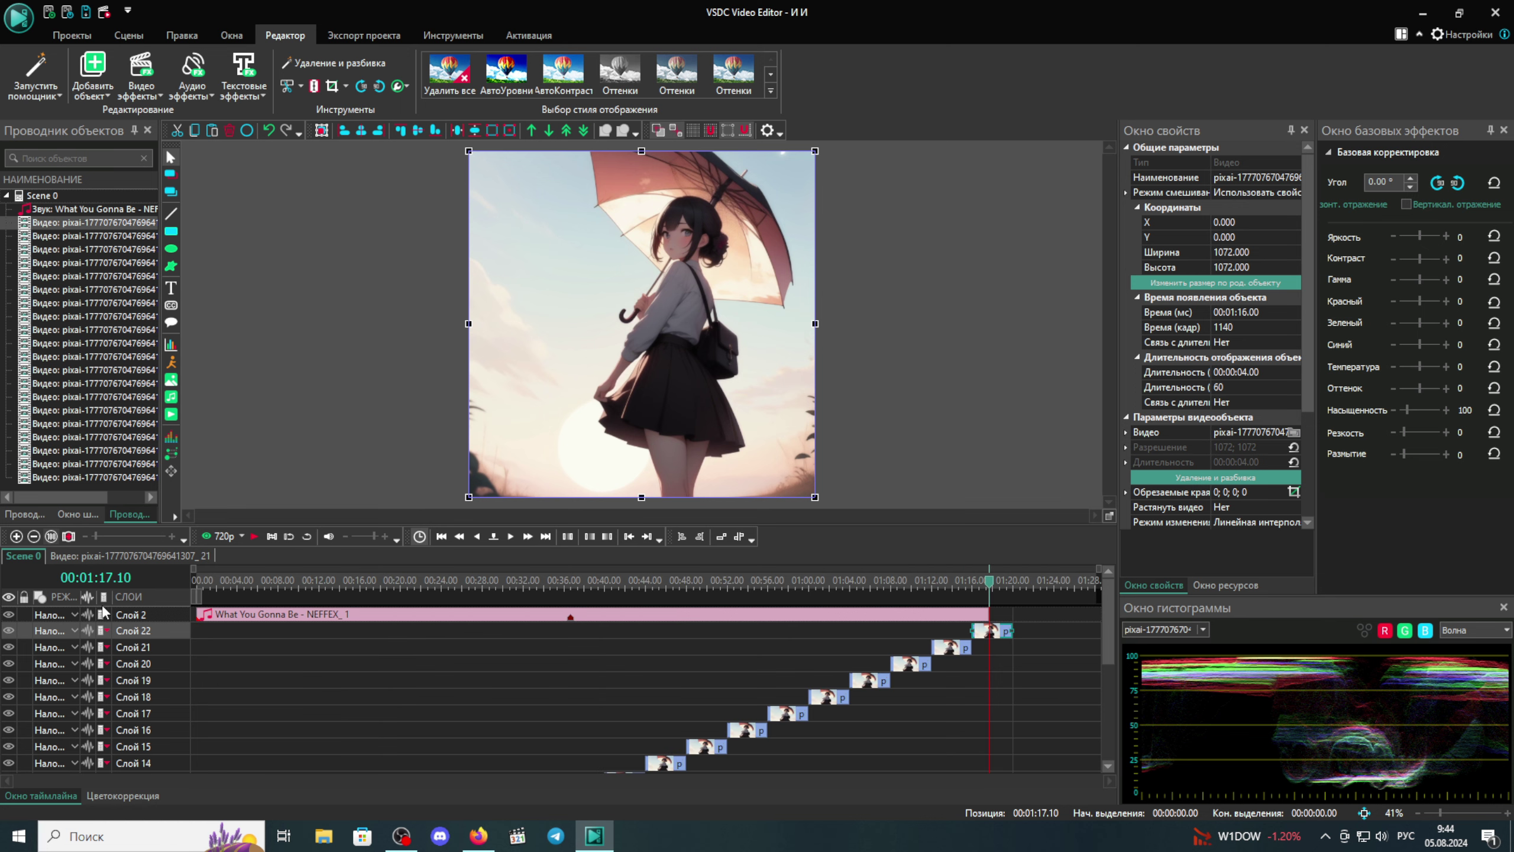
# - Cut the layer 22 clip from 00:00:01.666 to its end, and apply the change with the object's duration adjusted
pyautogui.rightClick(165, 633)
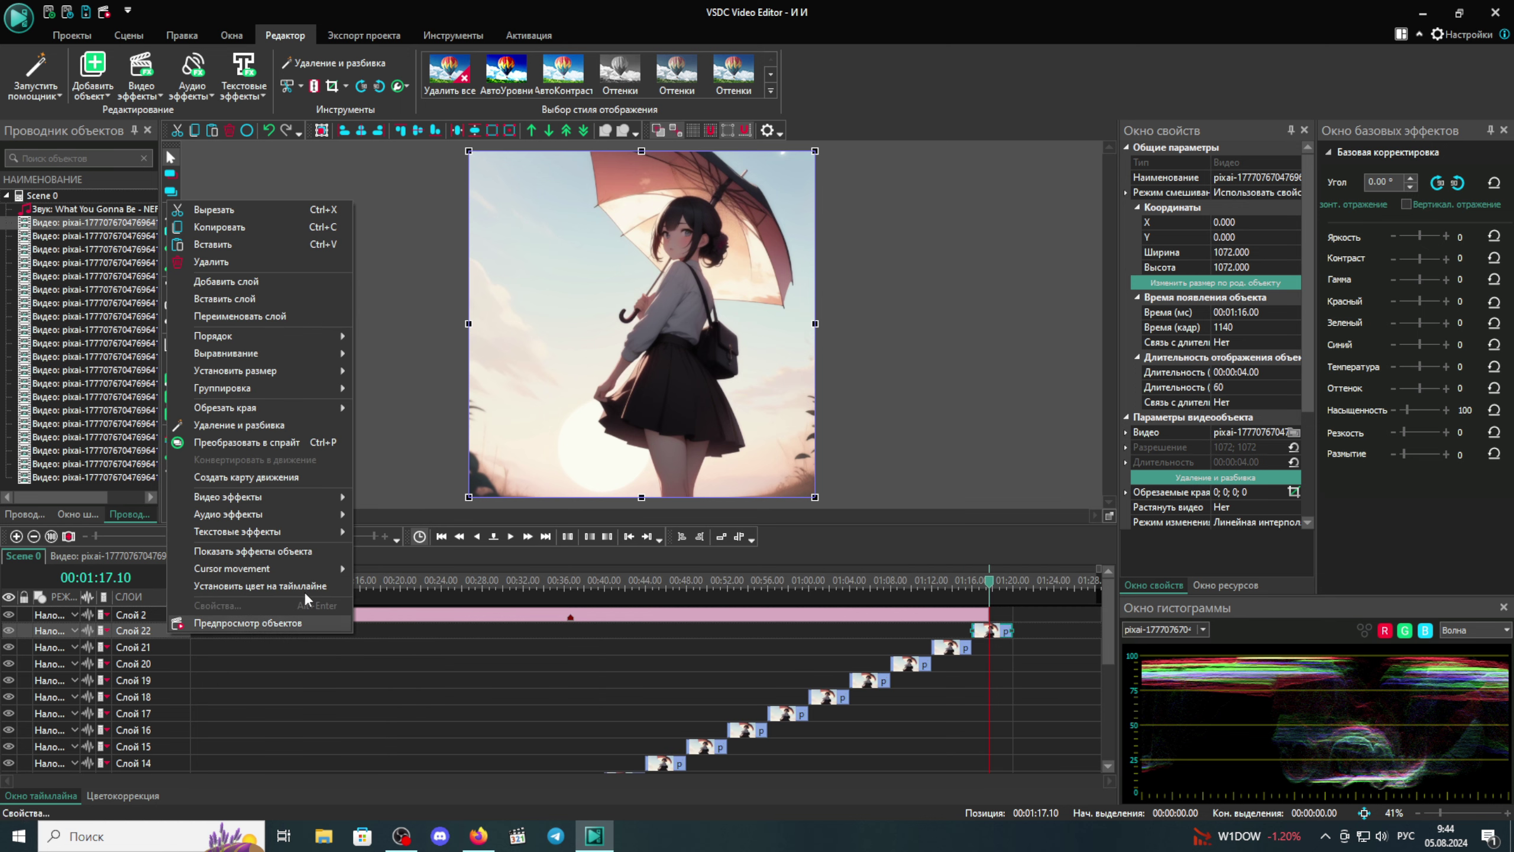
pyautogui.click(243, 424)
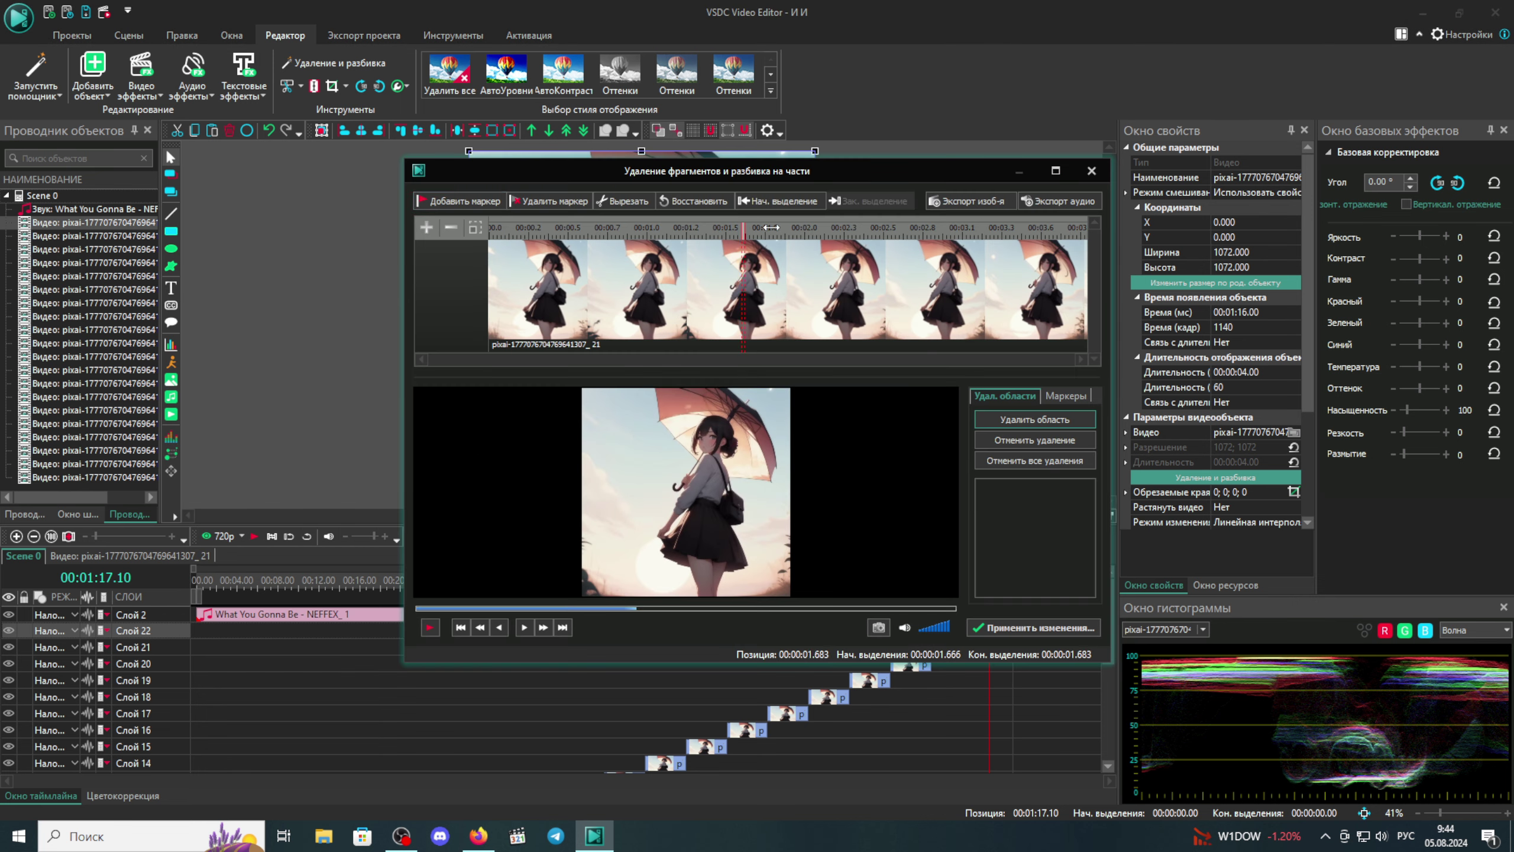
pyautogui.moveTo(771, 227); pyautogui.dragTo(1089, 227)
pyautogui.click(623, 202)
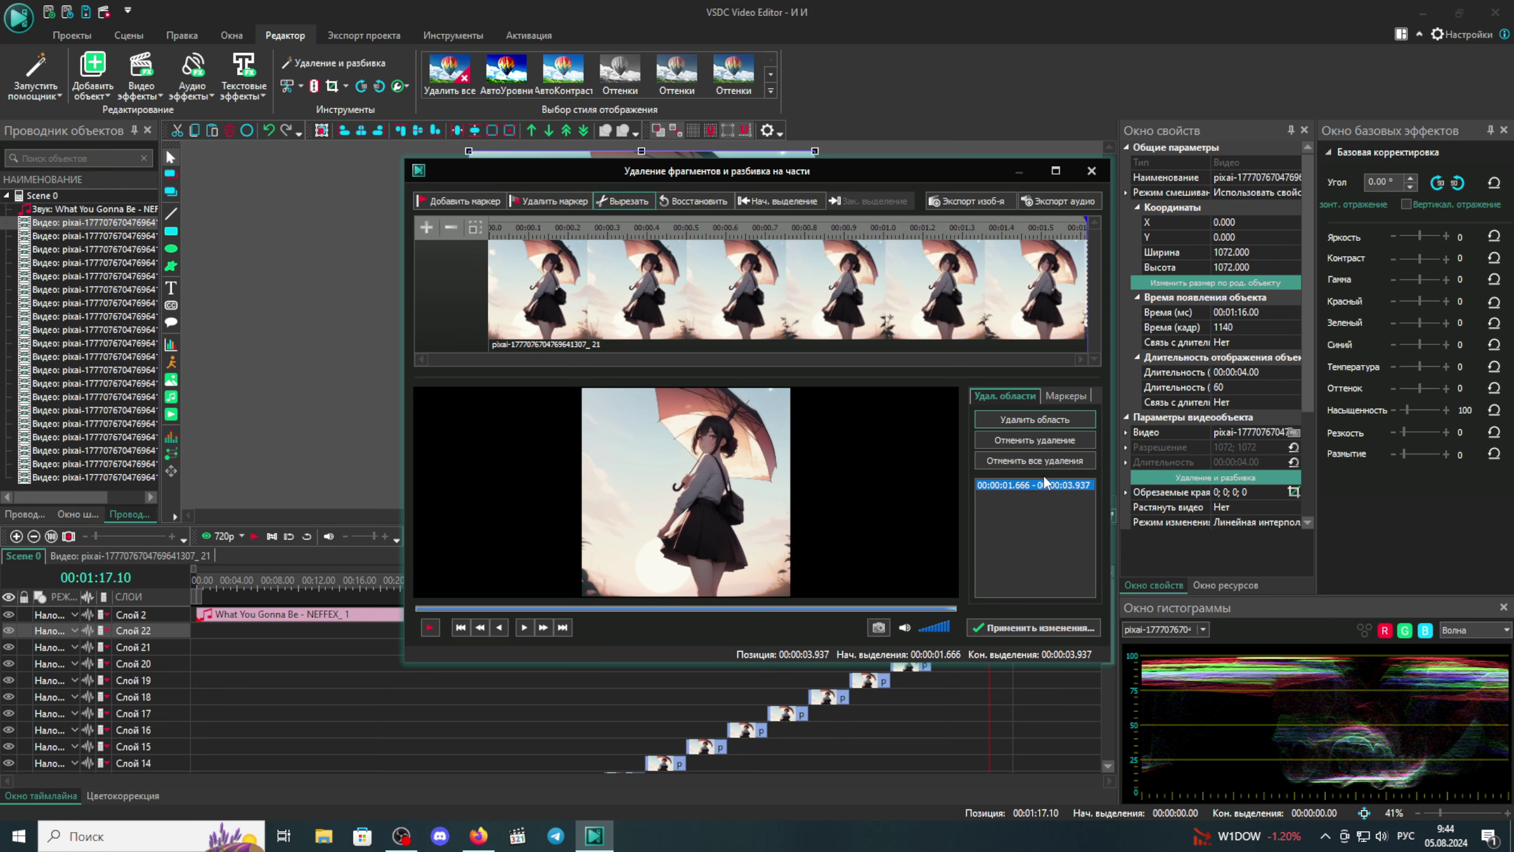
pyautogui.click(1046, 626)
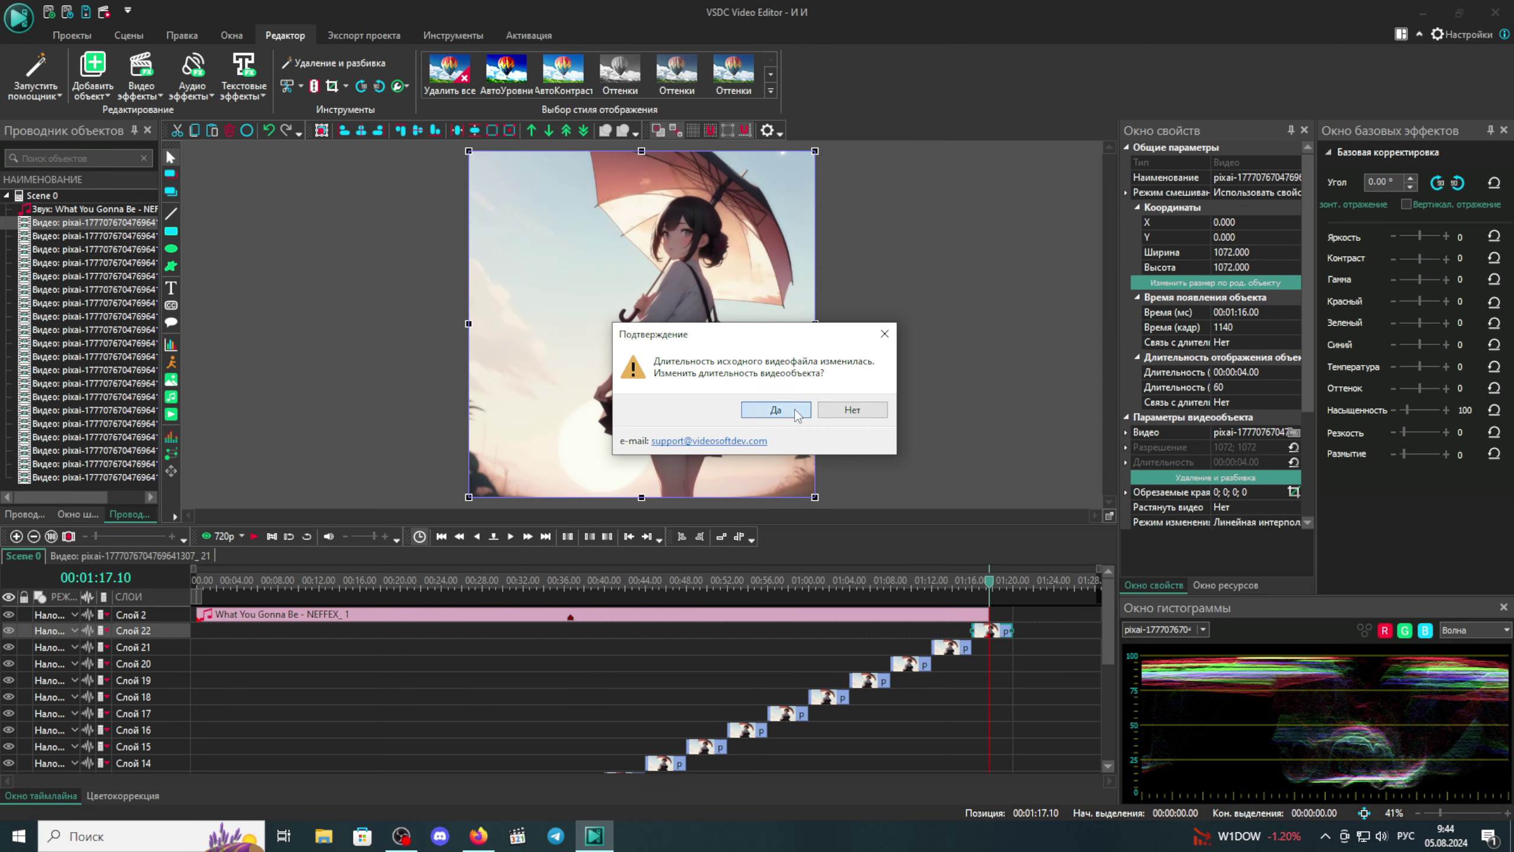
pyautogui.click(775, 410)
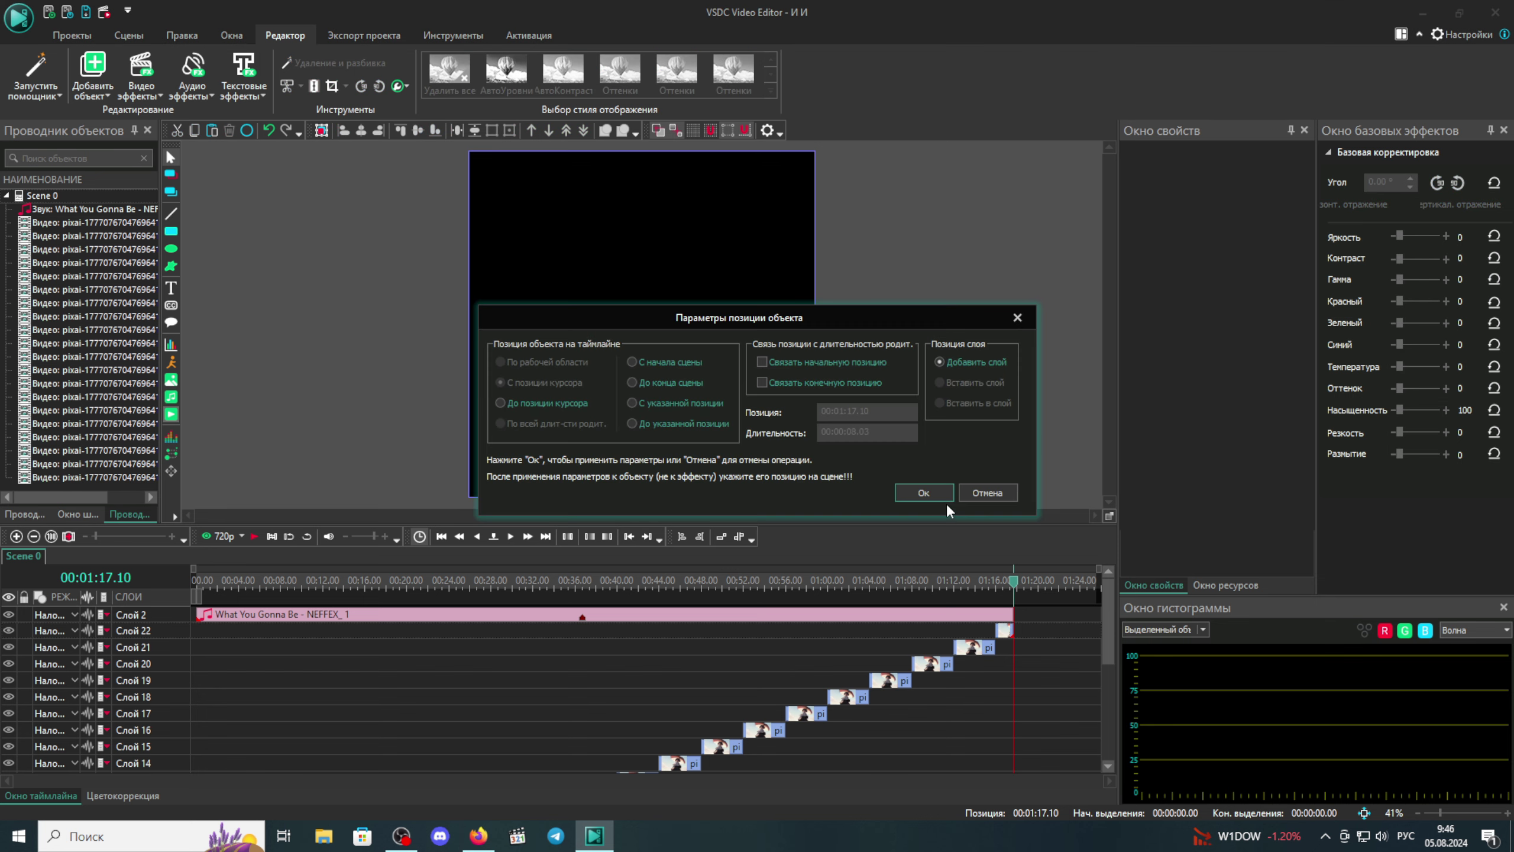
# - Add the closing splash video on a new layer from the cursor at 00:01:17.10, and preview the transition from 00:01:17.08
pyautogui.click(942, 494)
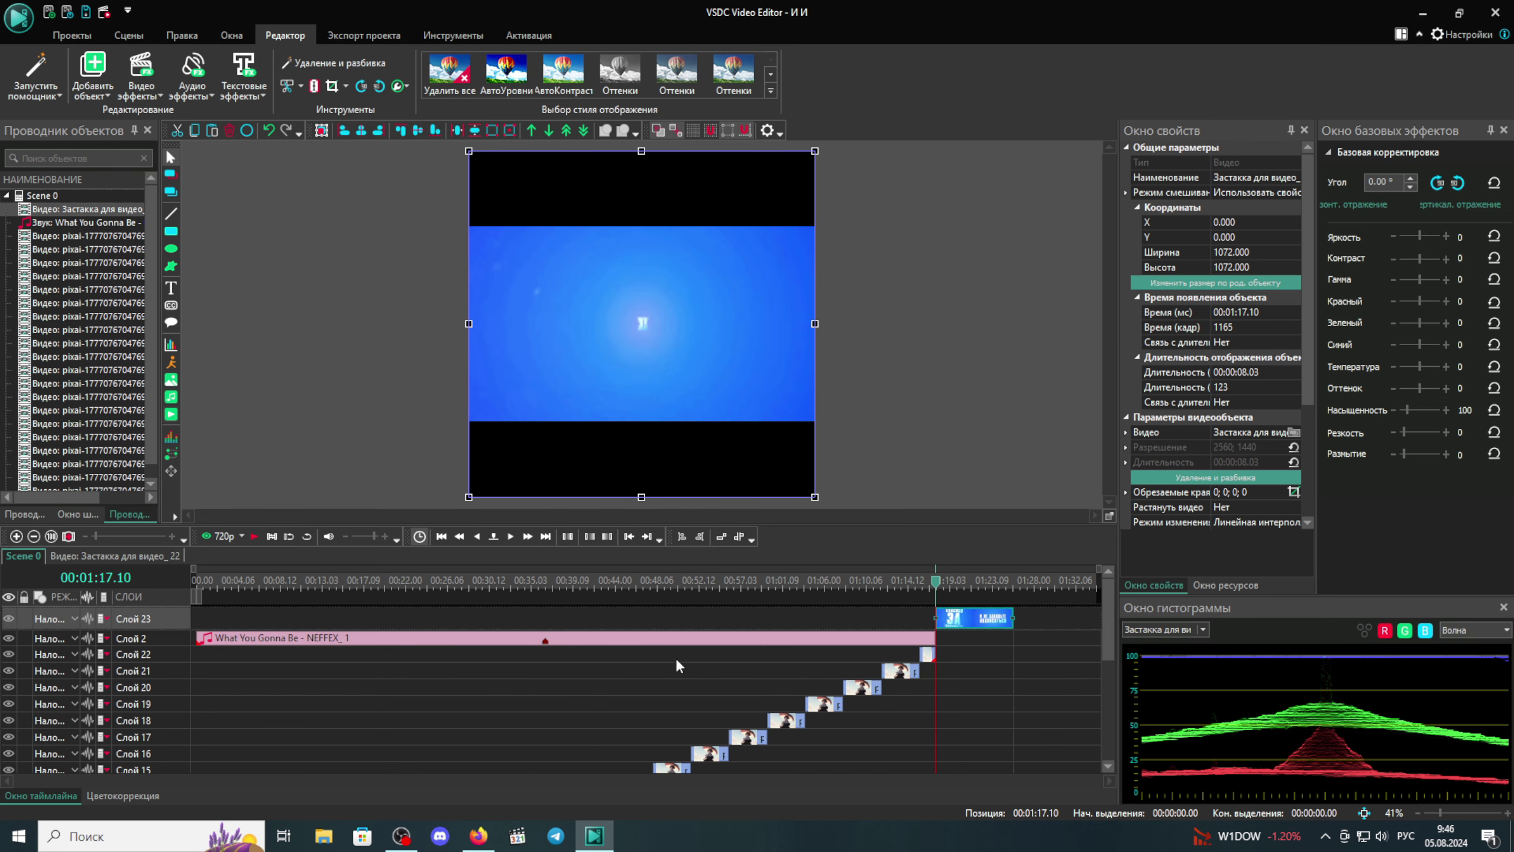
pyautogui.click(935, 588)
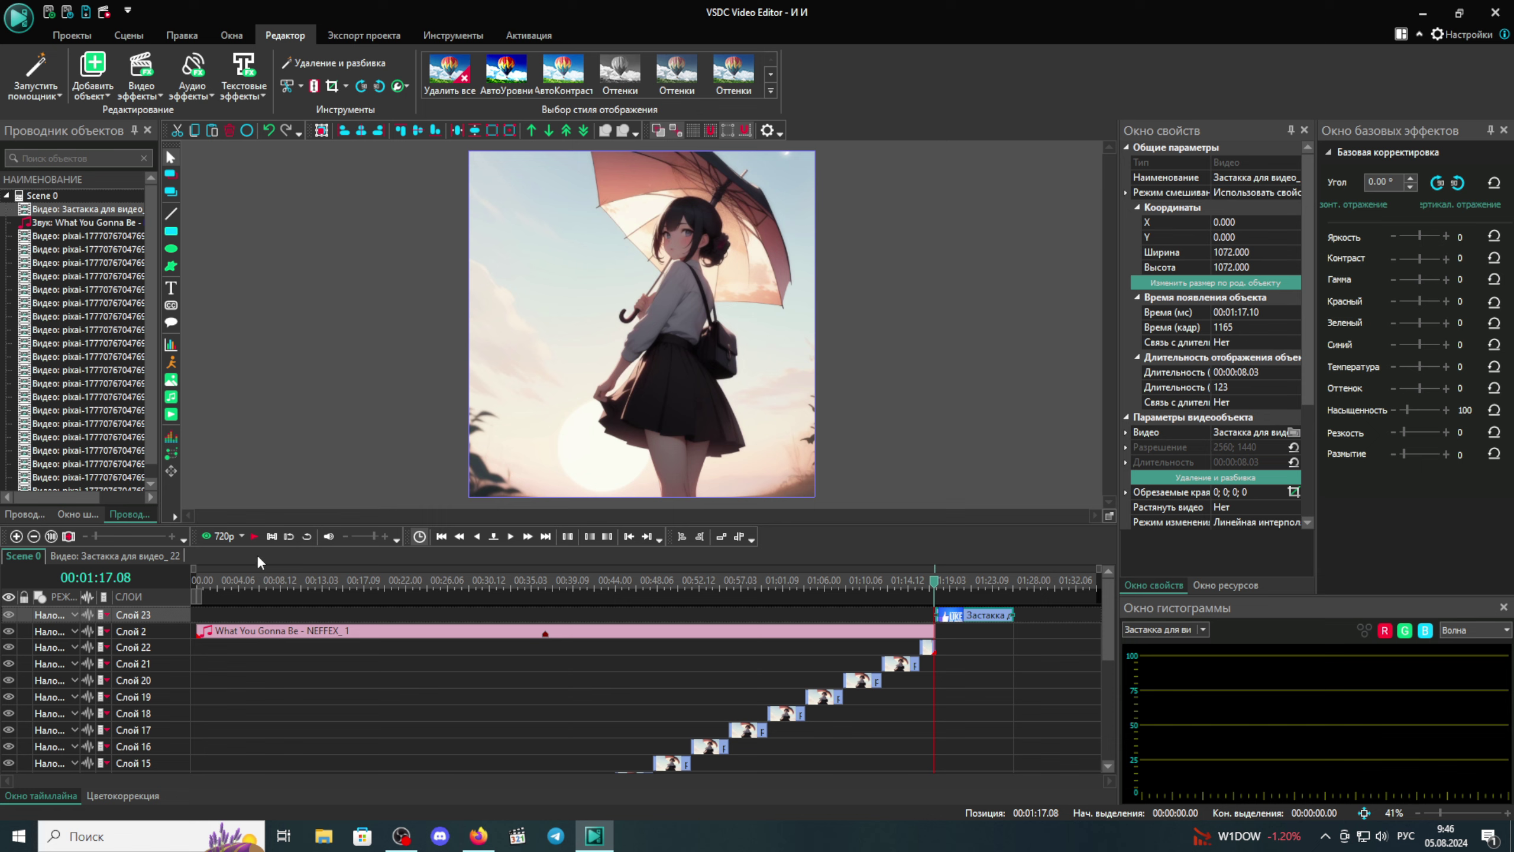
pyautogui.click(257, 539)
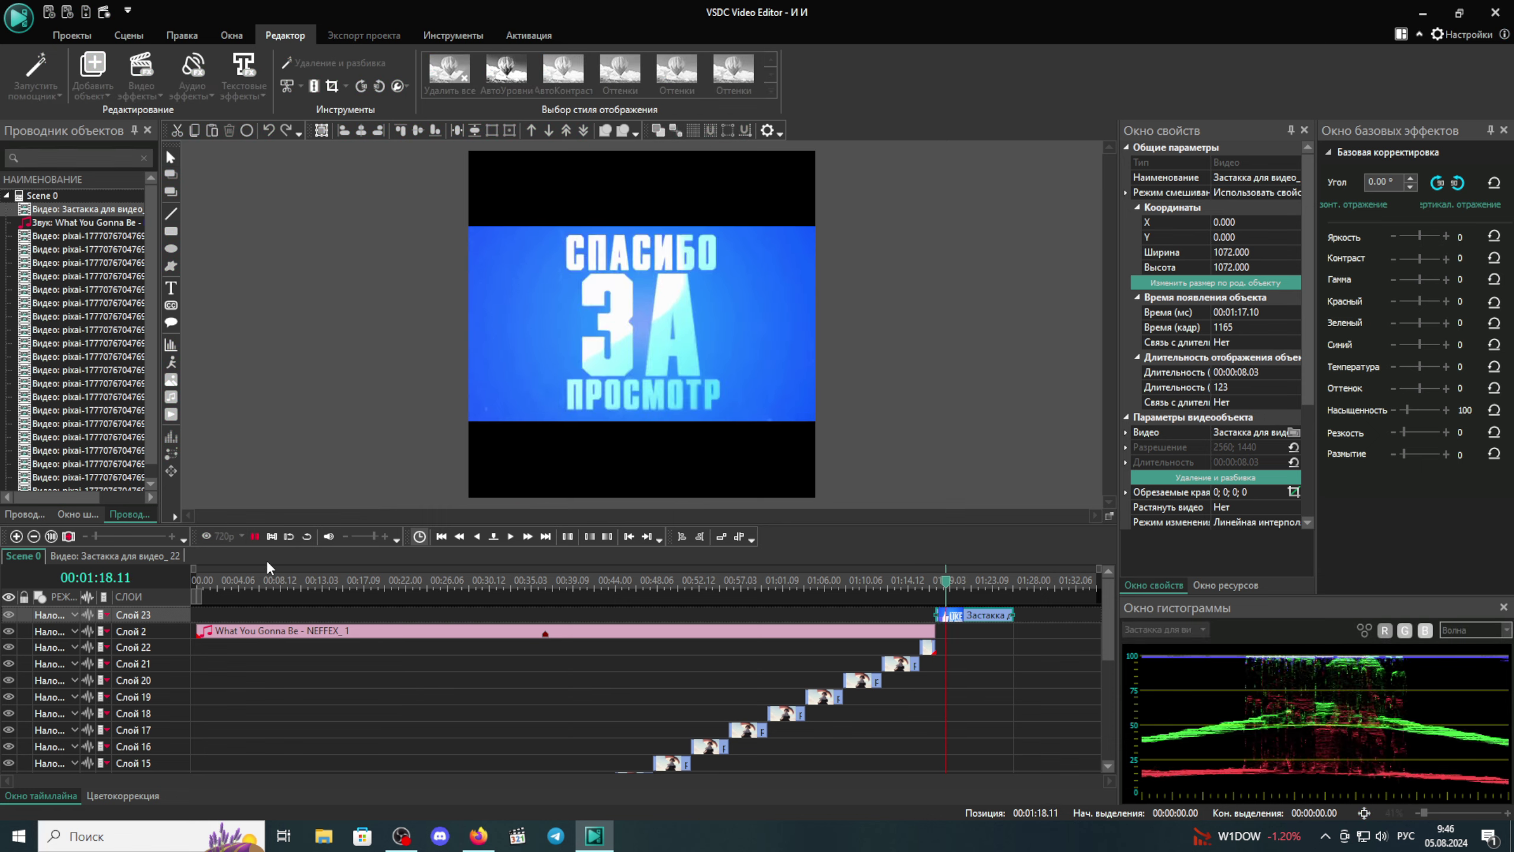